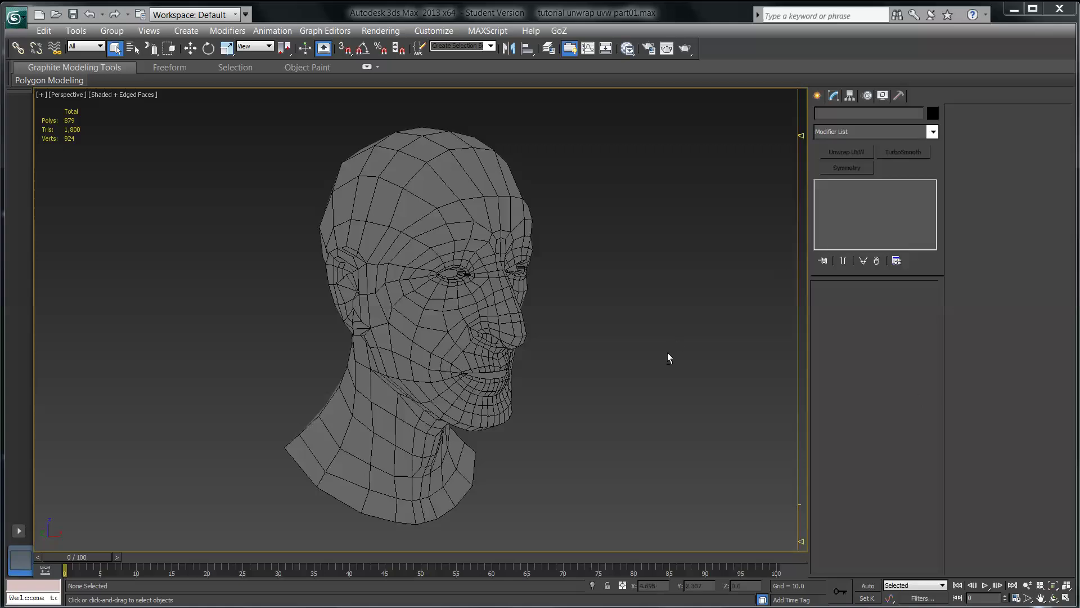
Turn the view to a near-frontal angle and select the head mesh.
alt+middle_drag(649, 370, 498, 133)
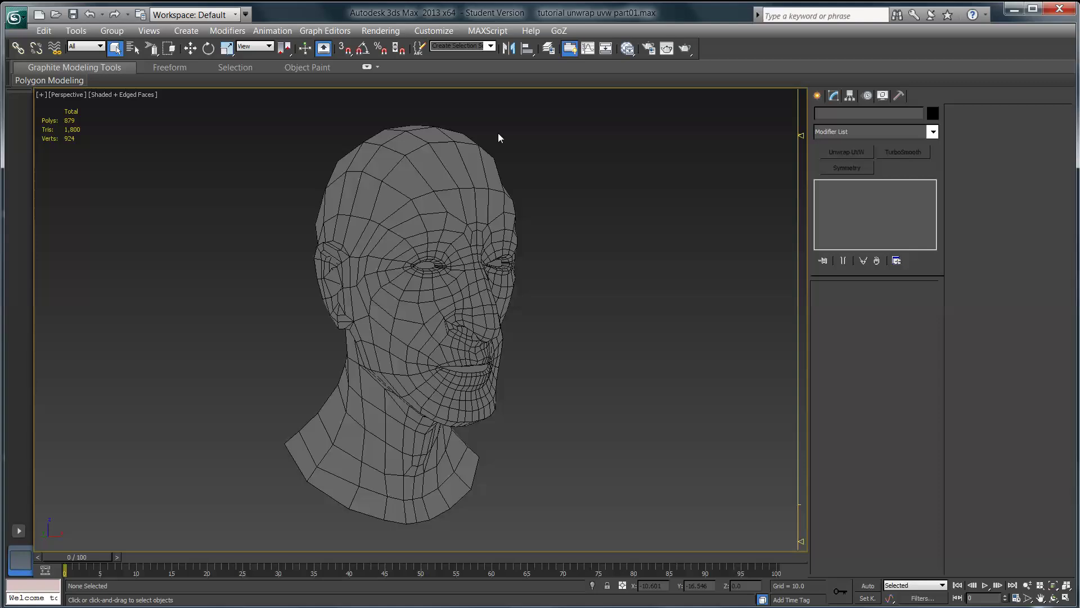
click(469, 160)
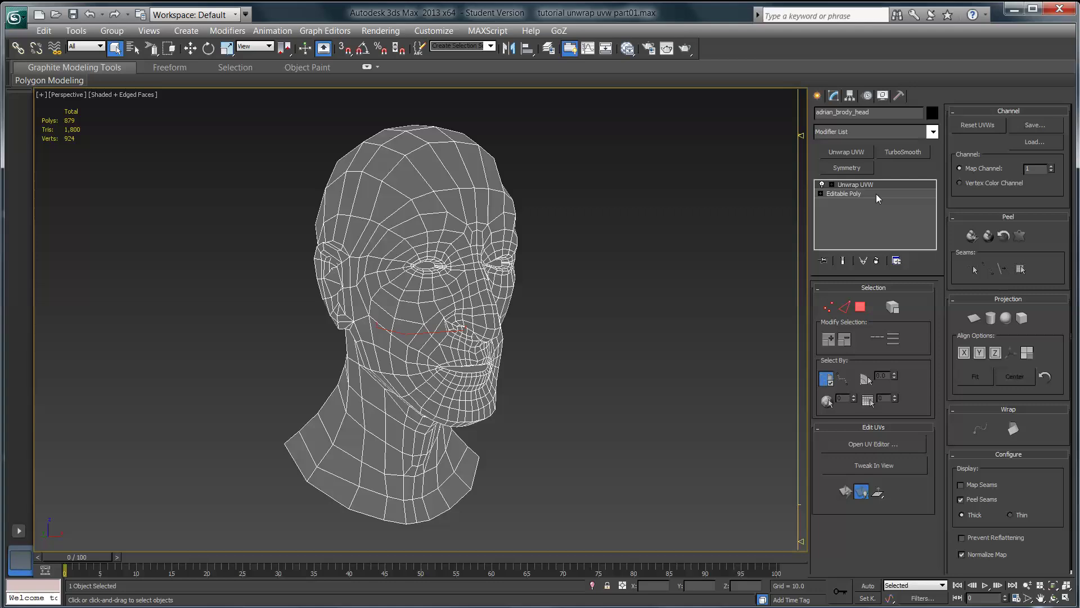
Expand Unwrap UVW and switch to its Face sub-object level, viewing the head more side-on.
click(832, 185)
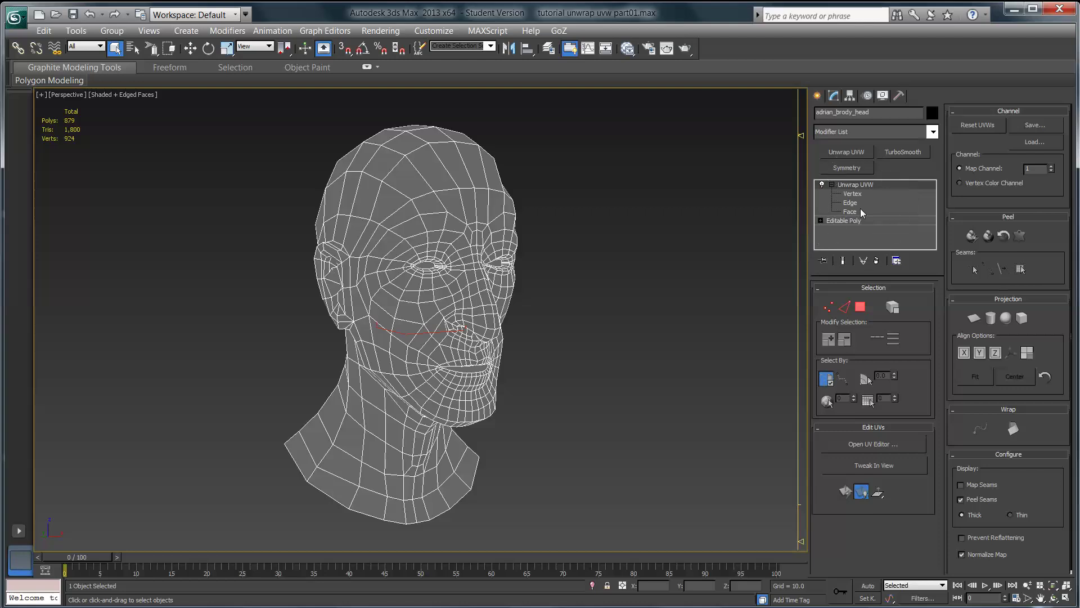
click(851, 212)
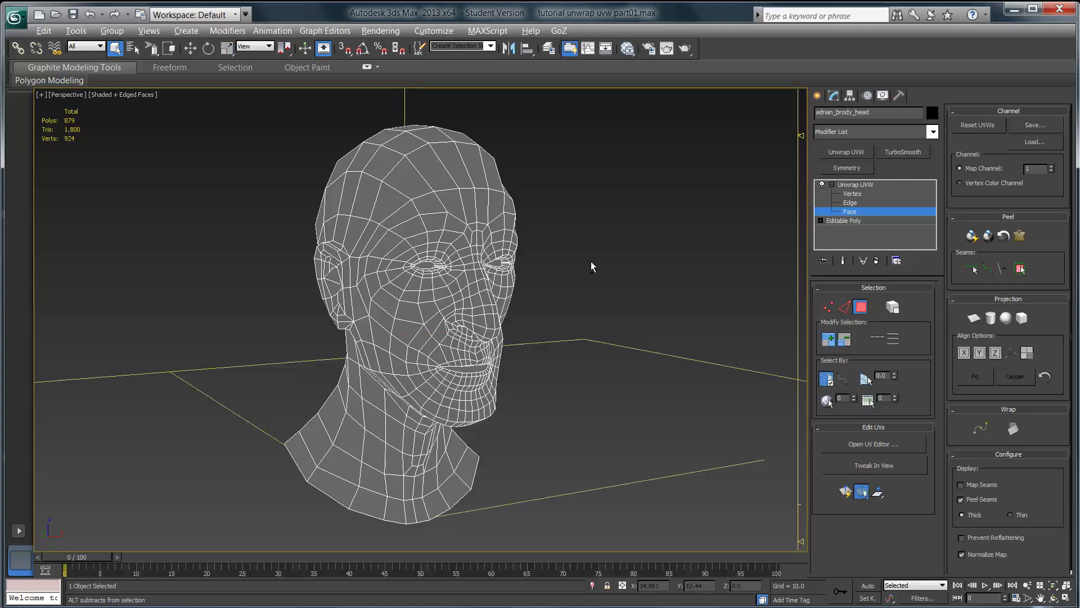
alt+middle_drag(591, 265, 732, 287)
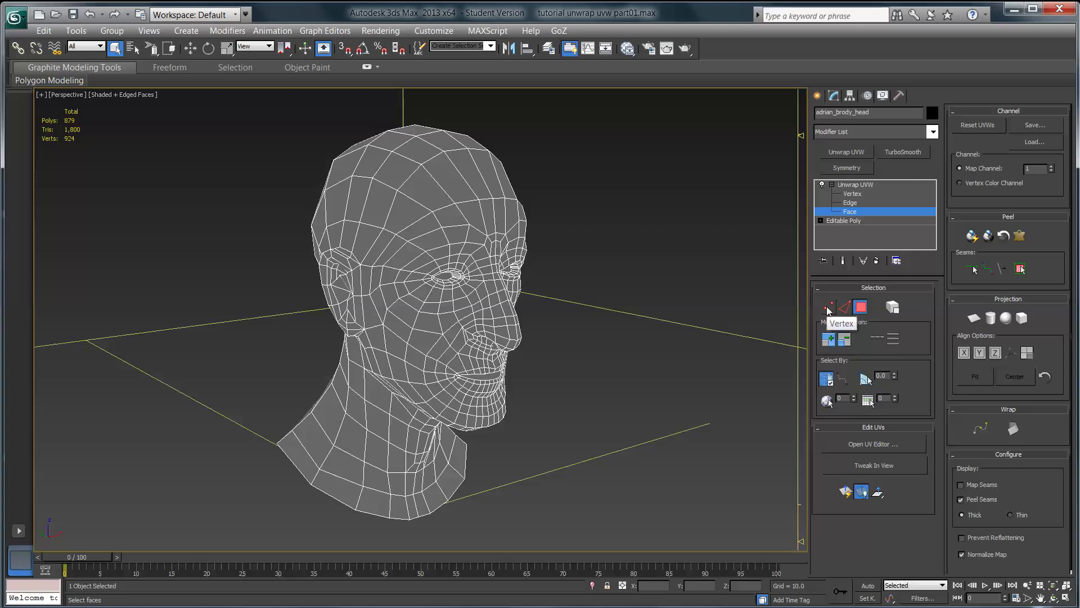
click(829, 308)
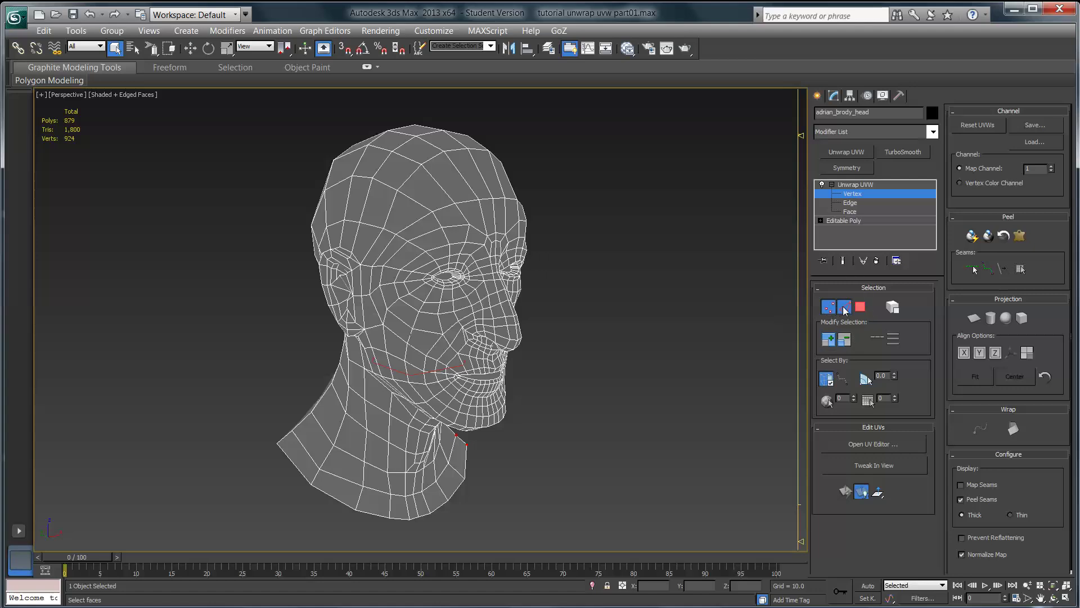
click(851, 307)
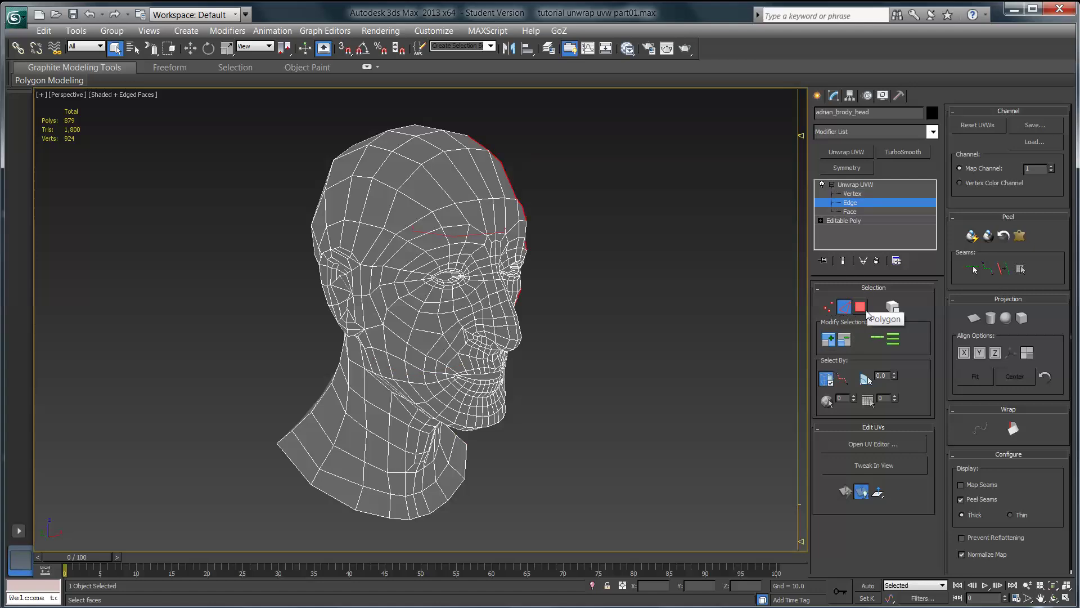
click(863, 308)
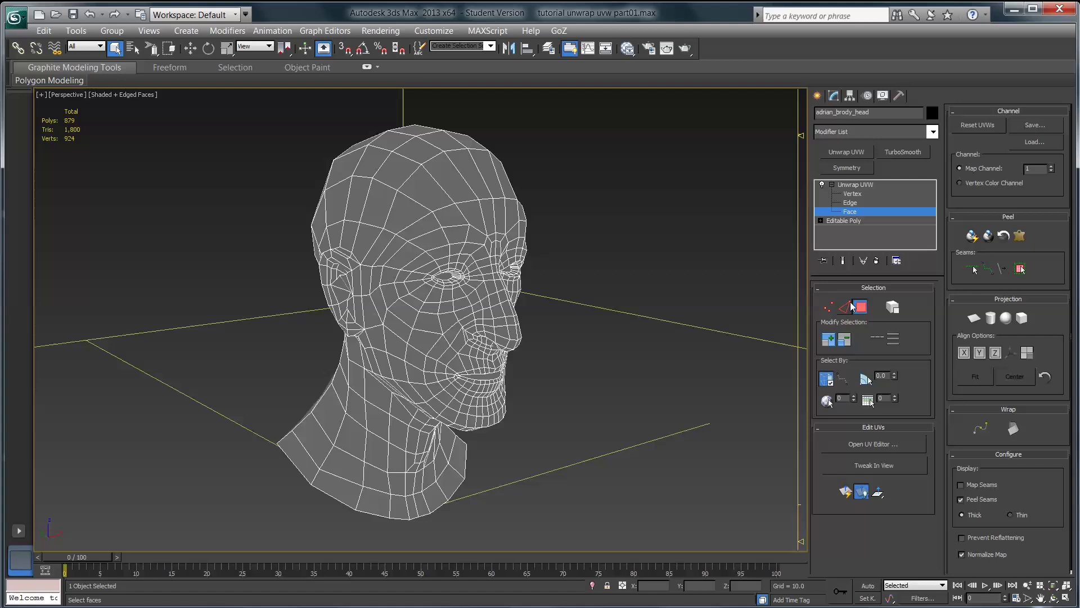
alt+middle_drag(587, 287, 548, 295)
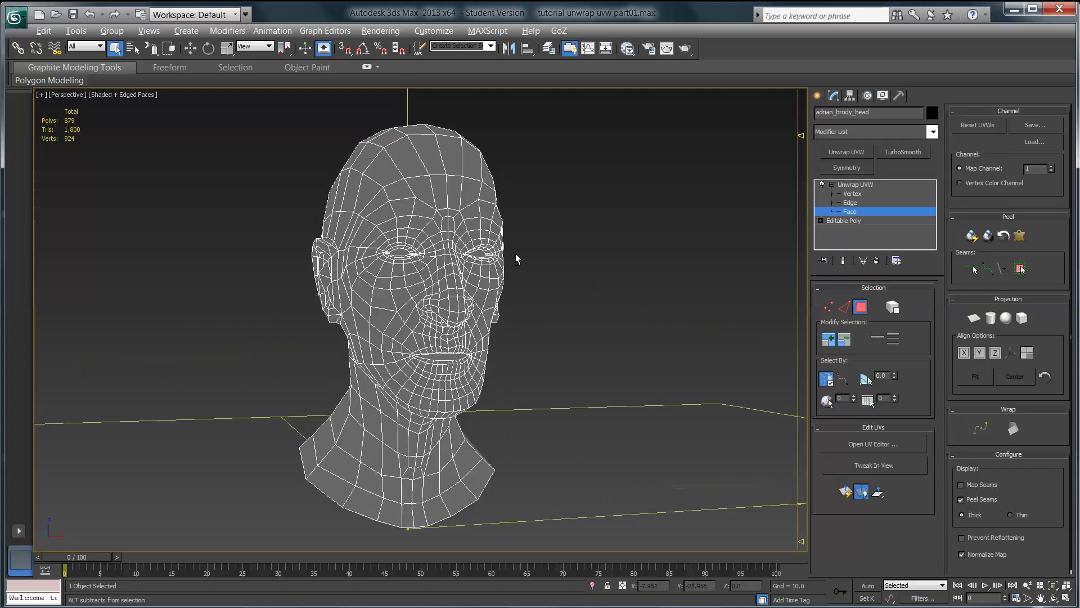
alt+middle_drag(514, 254, 549, 276)
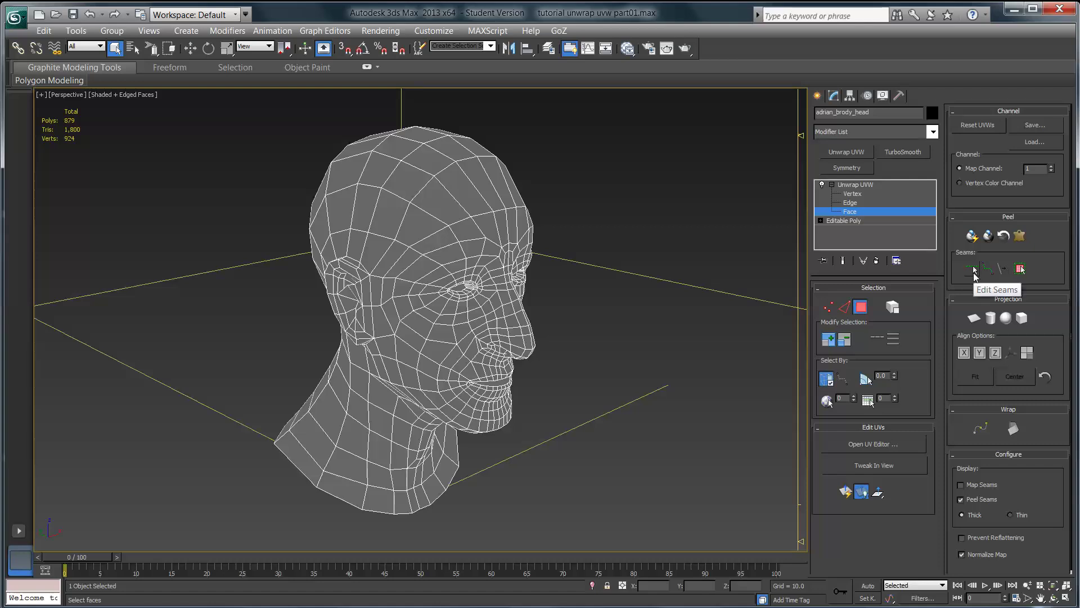
Turn on Edit Seams and mark seam edges up the forehead and over the head.
click(974, 273)
alt+middle_drag(559, 298, 489, 326)
scroll(495, 270, up, 8)
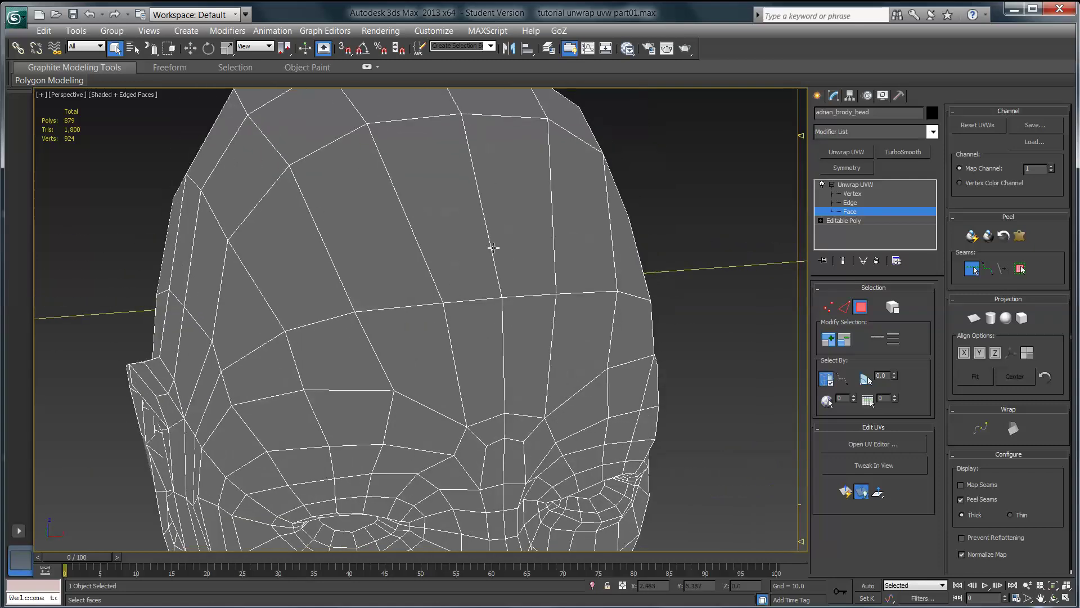
click(493, 243)
mouse_move(493, 243)
alt+middle_down()
mouse_move(520, 224)
mouse_move(515, 241)
alt+middle_up()
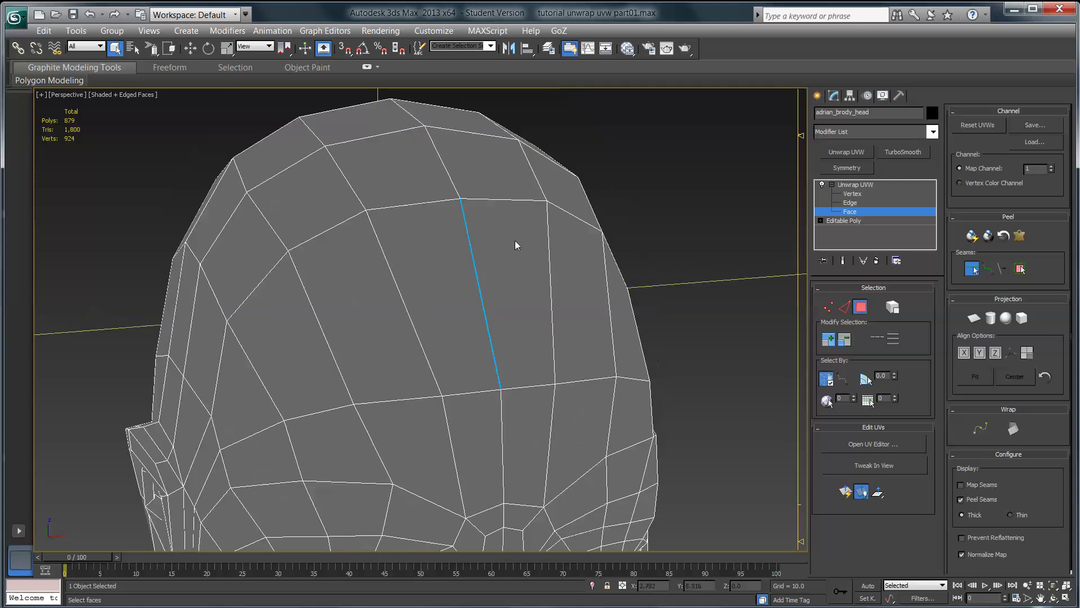
click(450, 177)
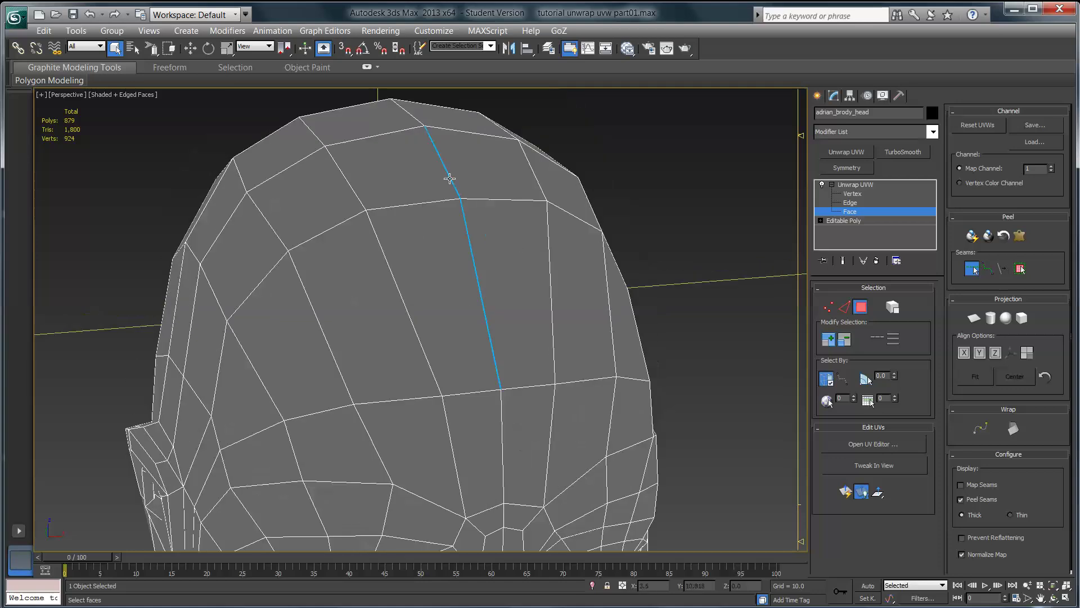
click(417, 116)
Bring the ear side into view and add a neck edge to the seam.
middle_drag(519, 243, 518, 302)
scroll(516, 239, down, 5)
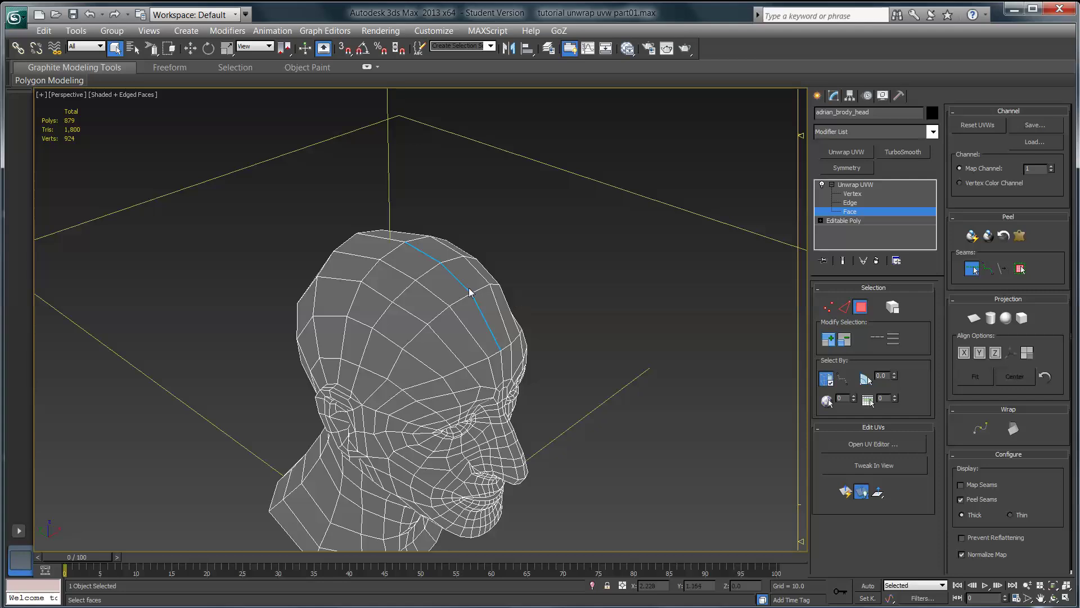
alt+middle_drag(363, 258, 451, 299)
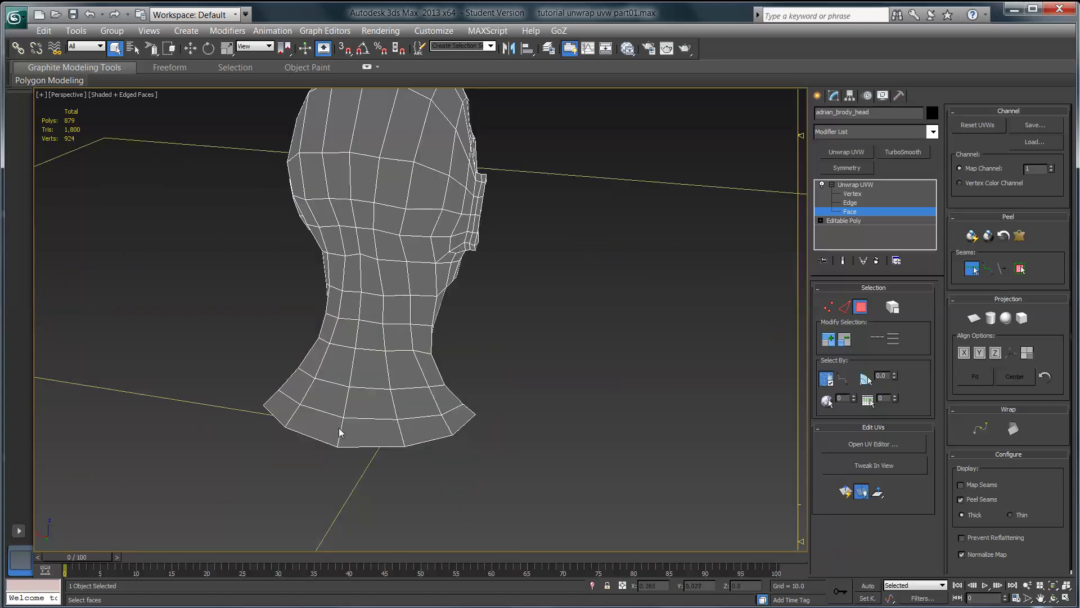
alt+middle_drag(535, 403, 345, 367)
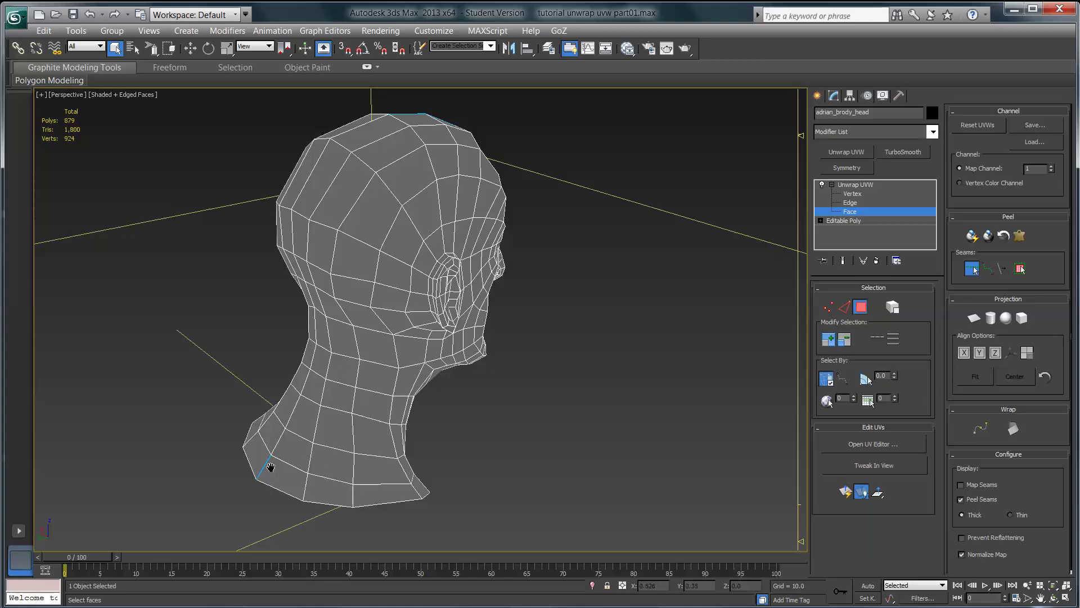
scroll(270, 466, up, 5)
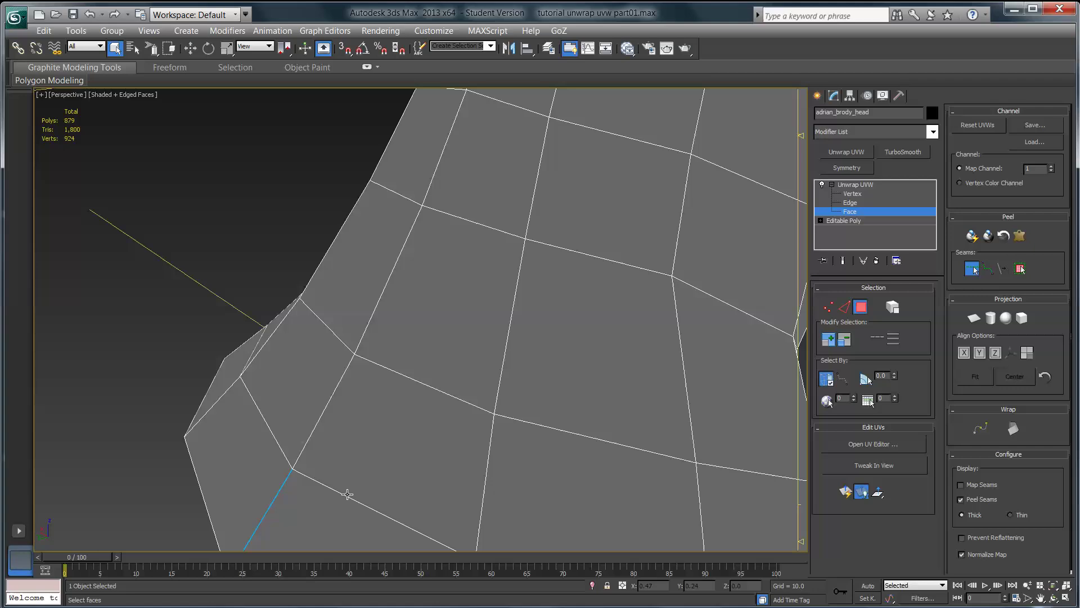
click(348, 494)
Remove the trial seam edges from the neck and the top of the scalp.
middle_drag(434, 475, 454, 398)
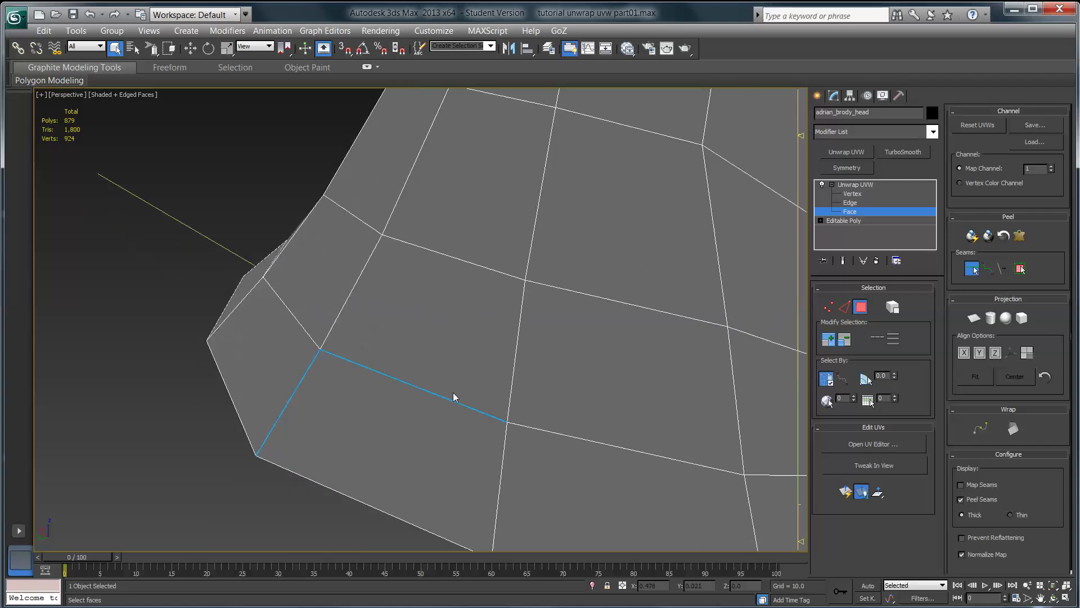
alt+click(448, 399)
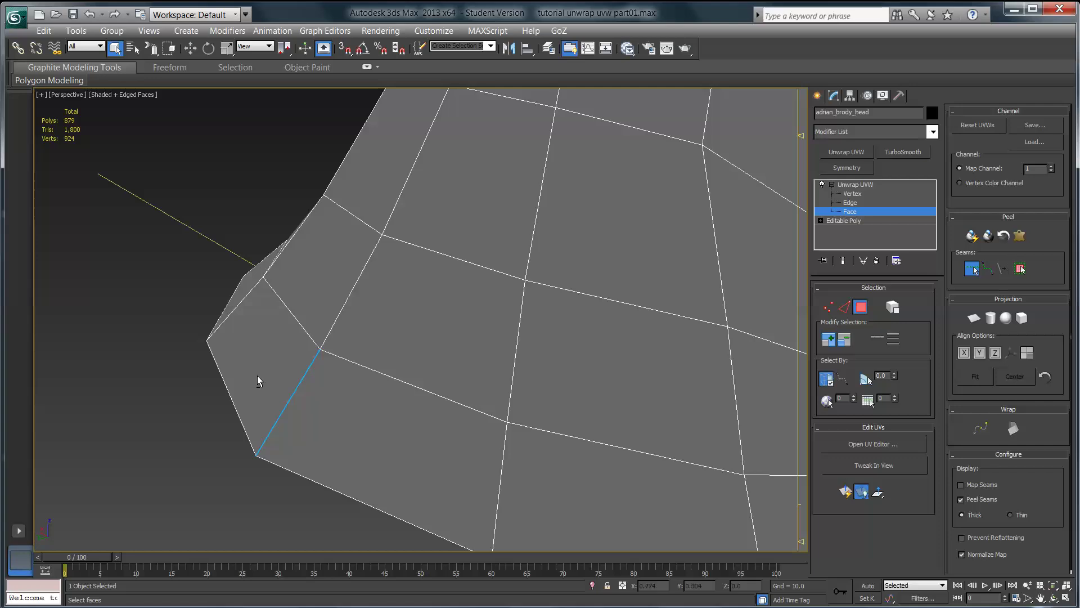
alt+click(300, 381)
scroll(588, 364, down, 6)
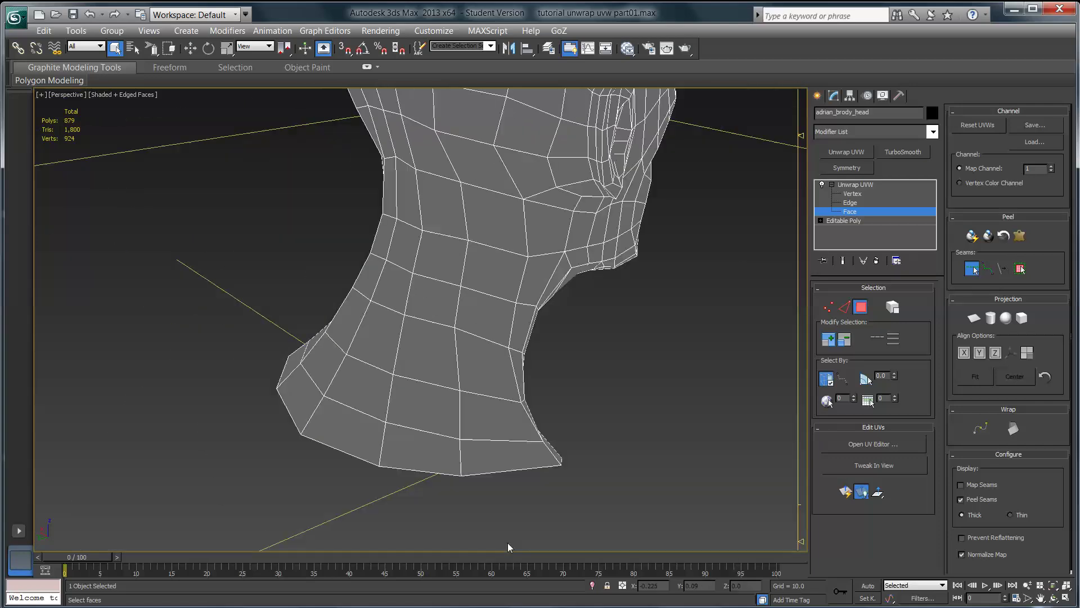
middle_drag(545, 340, 591, 372)
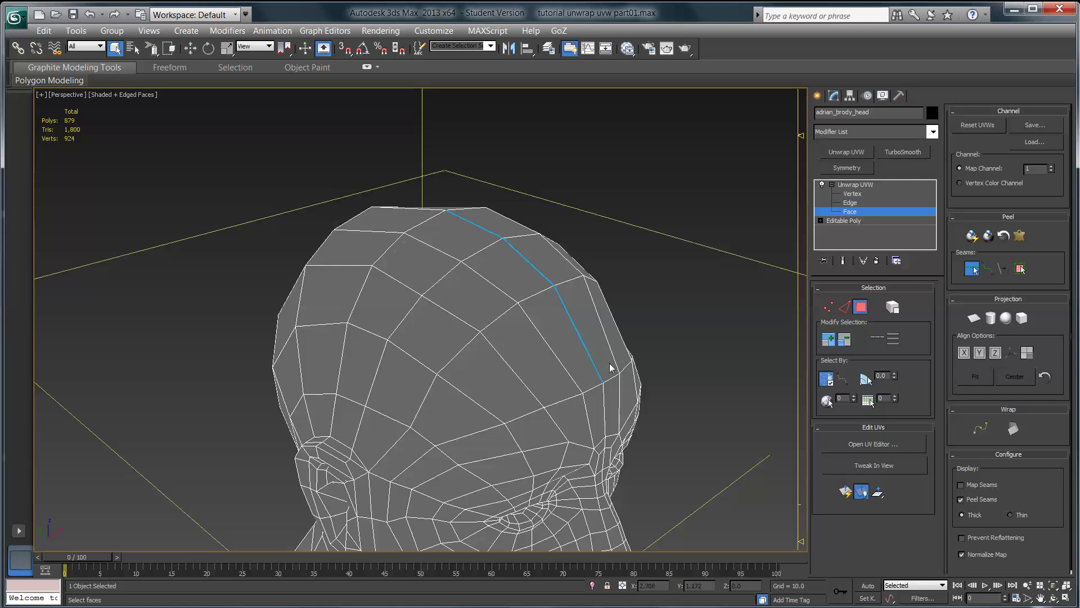
alt+click(598, 370)
alt+click(551, 281)
alt+click(471, 221)
Switch to Point-to-Point Seams and place the seam's start point atop the head.
alt+middle_drag(604, 400, 567, 282)
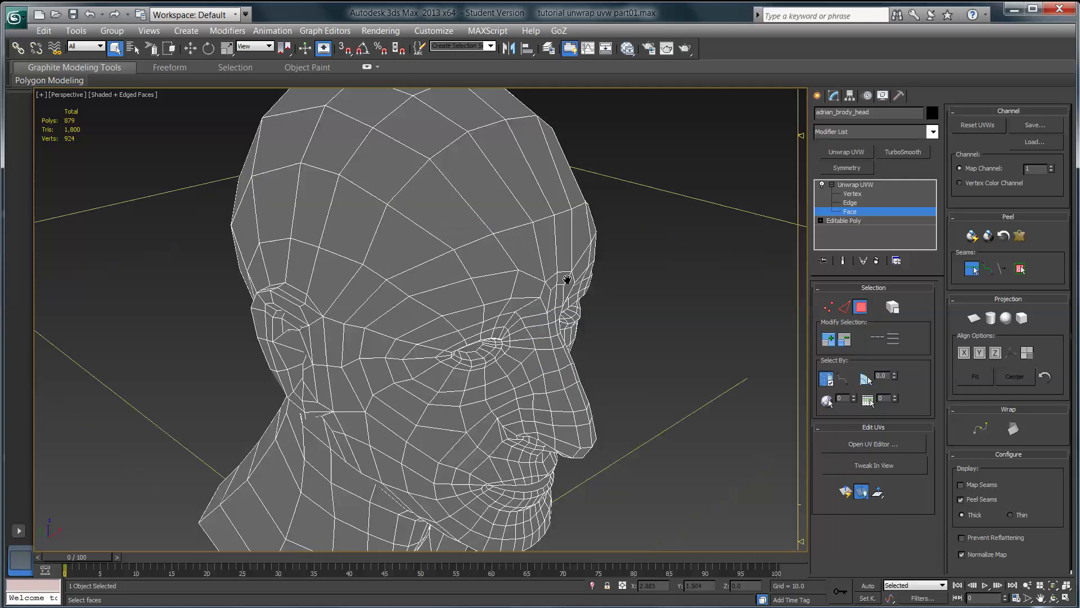
scroll(567, 282, down, 5)
scroll(567, 282, up, 2)
mouse_move(613, 413)
alt+middle_down()
mouse_move(592, 395)
mouse_move(614, 400)
alt+middle_up()
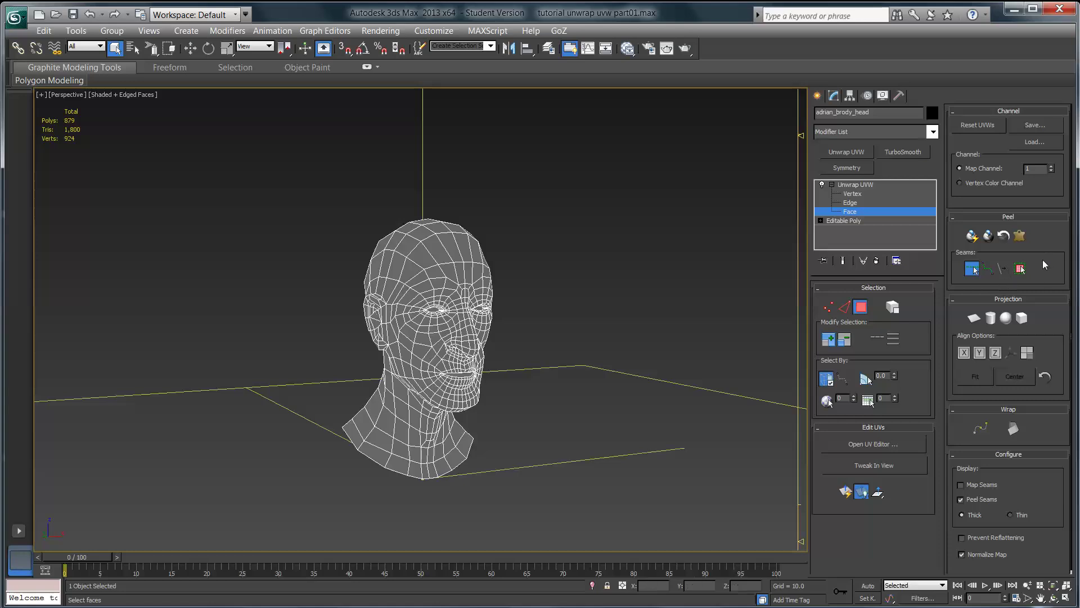
click(989, 270)
scroll(550, 294, up, 3)
middle_drag(550, 295, 500, 308)
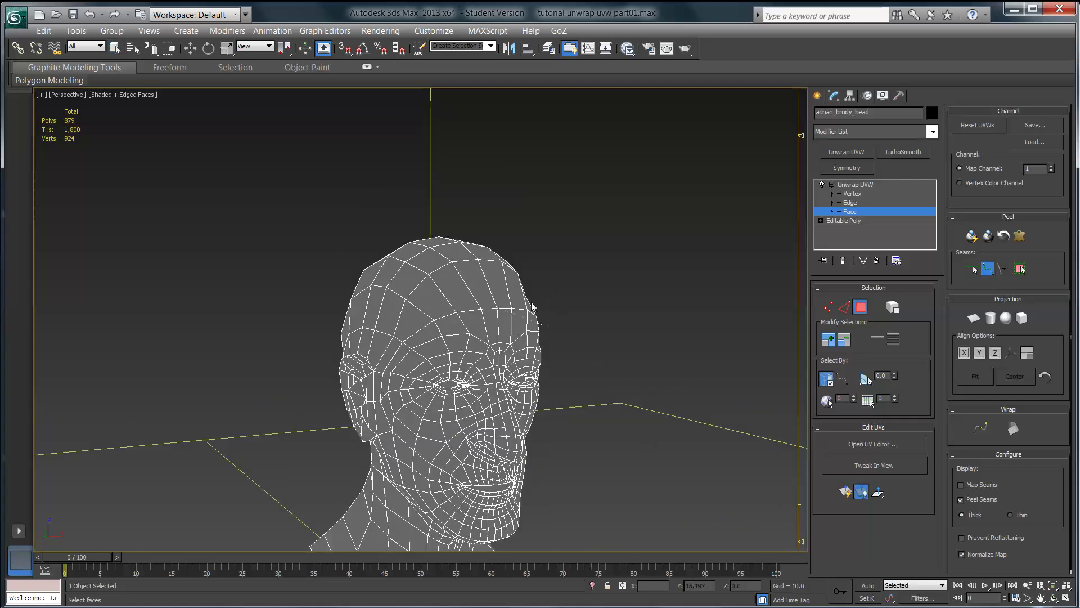
click(494, 275)
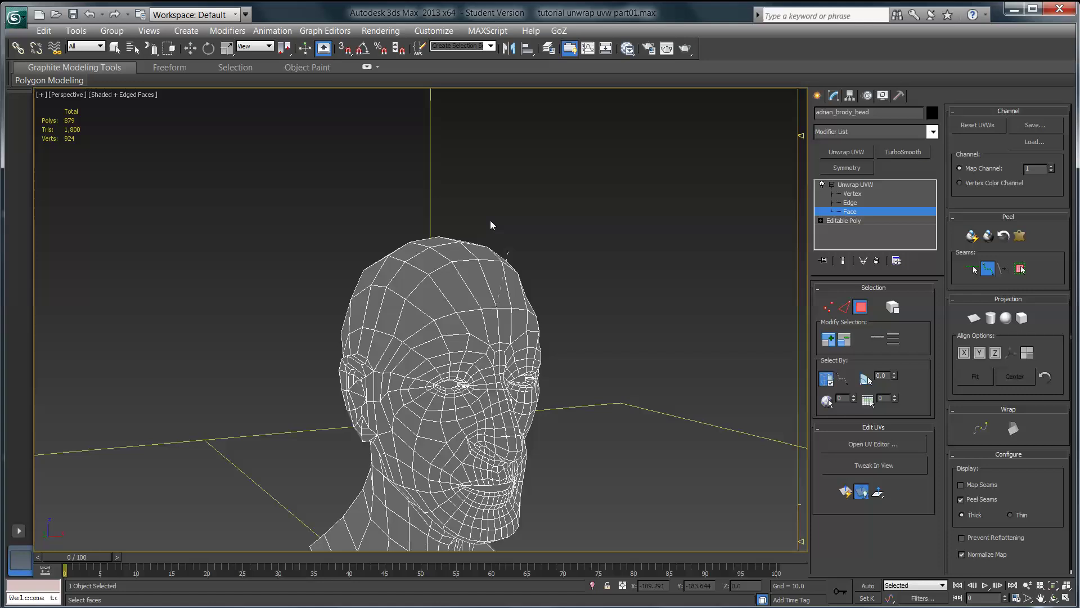
Run the seam through the crown and down the back to the neck's base.
alt+middle_drag(491, 211, 492, 255)
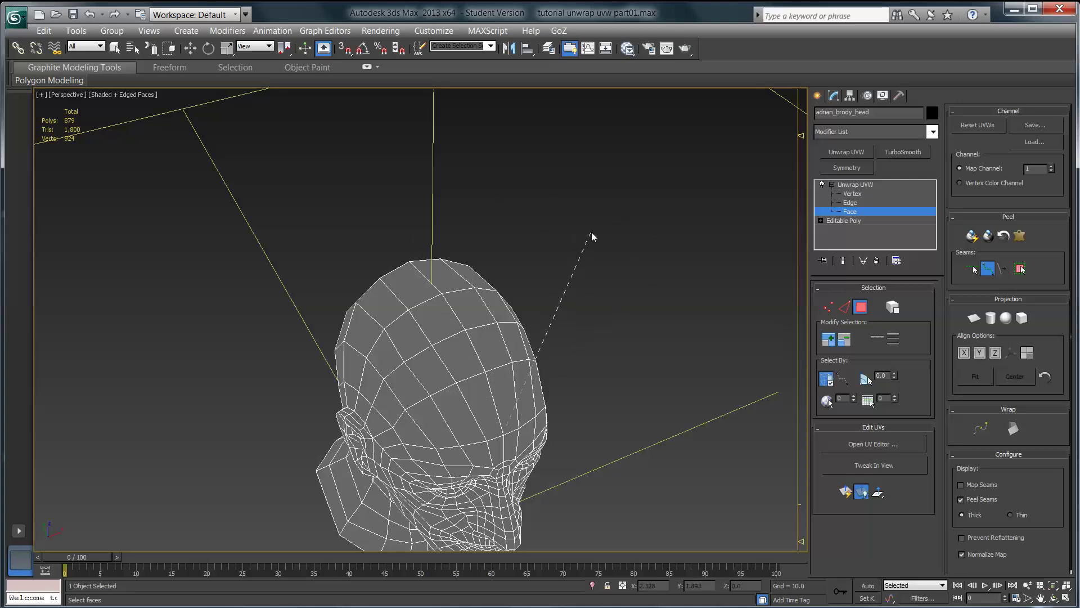
click(415, 260)
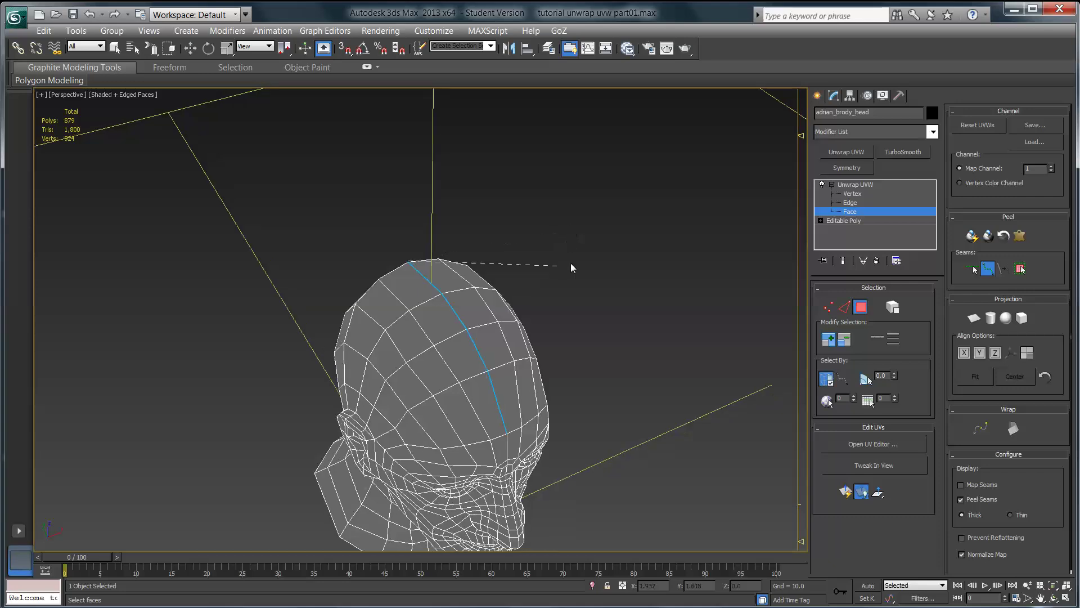
alt+middle_drag(570, 262, 725, 238)
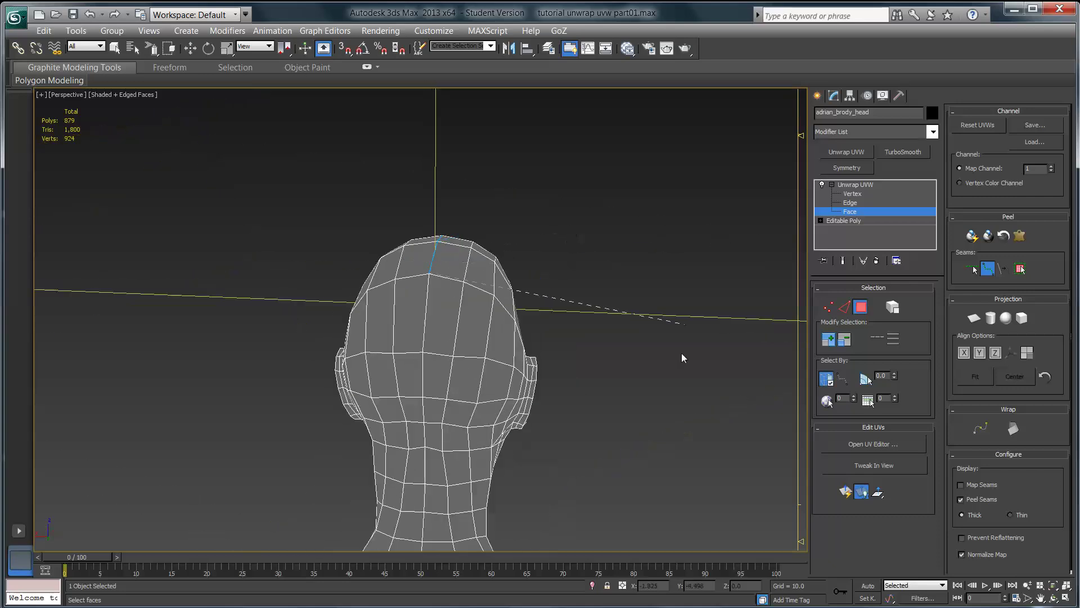
alt+middle_drag(630, 464, 629, 326)
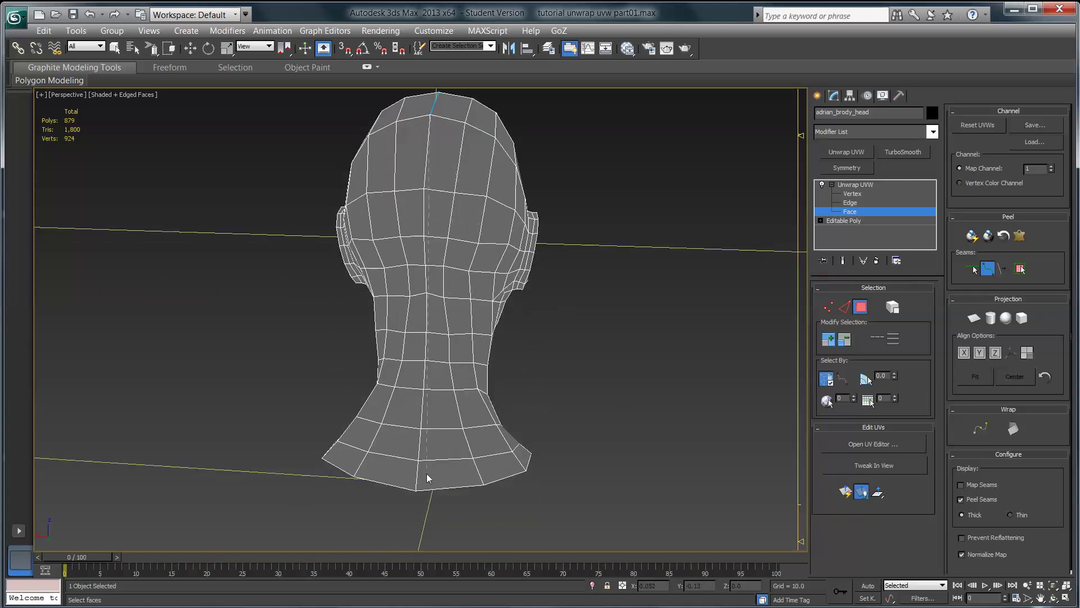
click(415, 491)
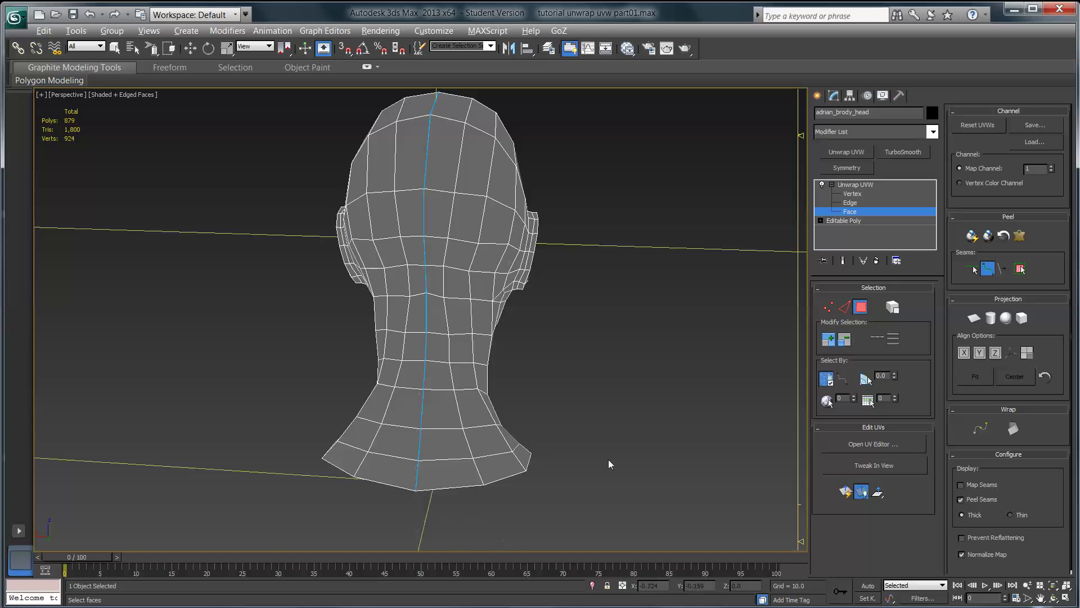
alt+middle_drag(610, 463, 480, 431)
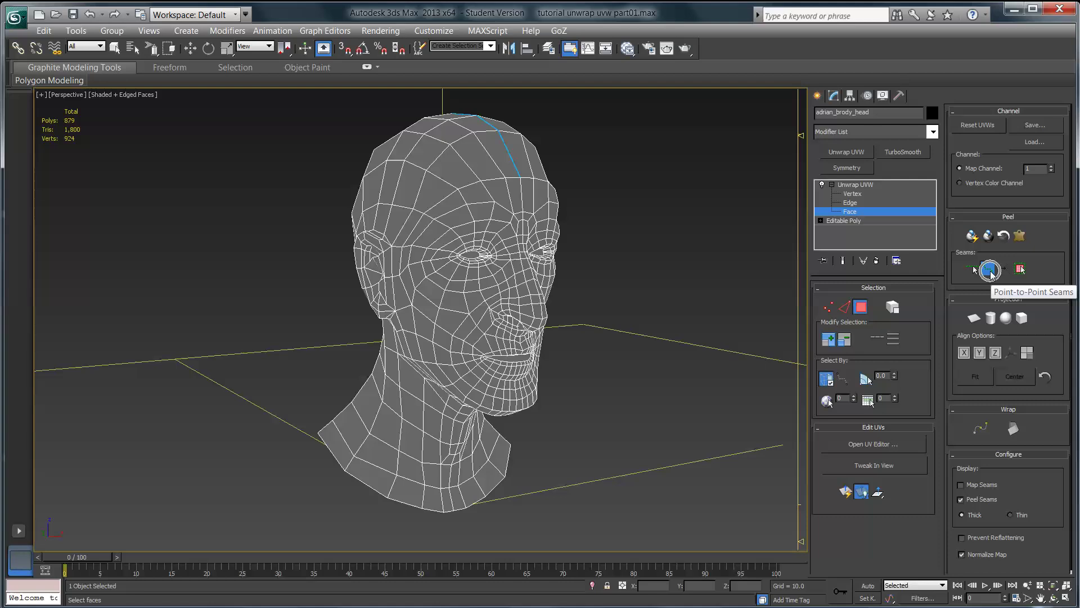
Exit seam drawing, use Face level in Polygon mode, and select one forehead polygon.
right_click(673, 240)
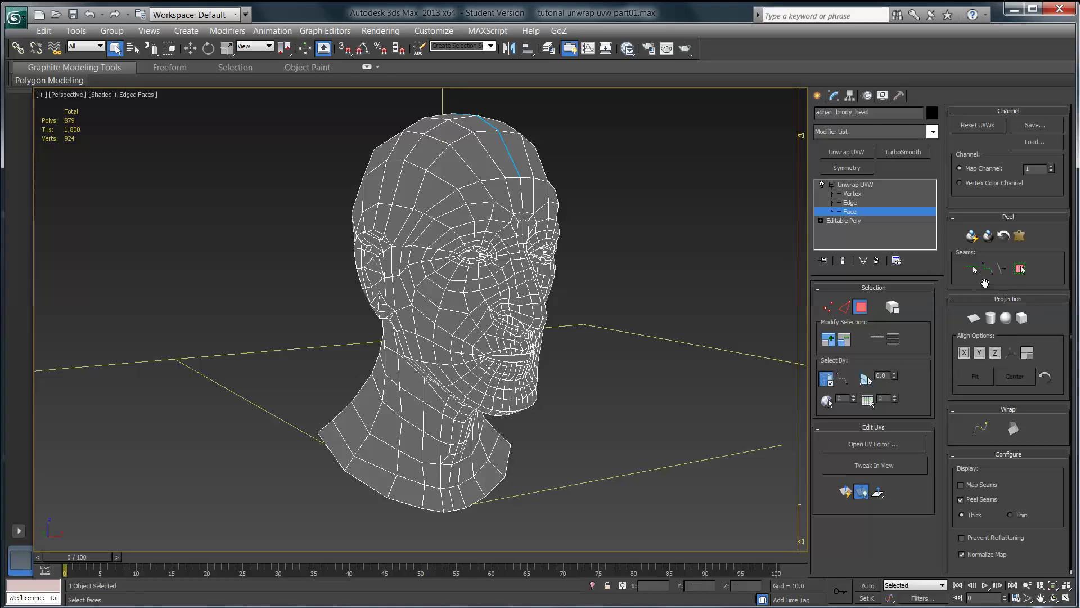
click(863, 213)
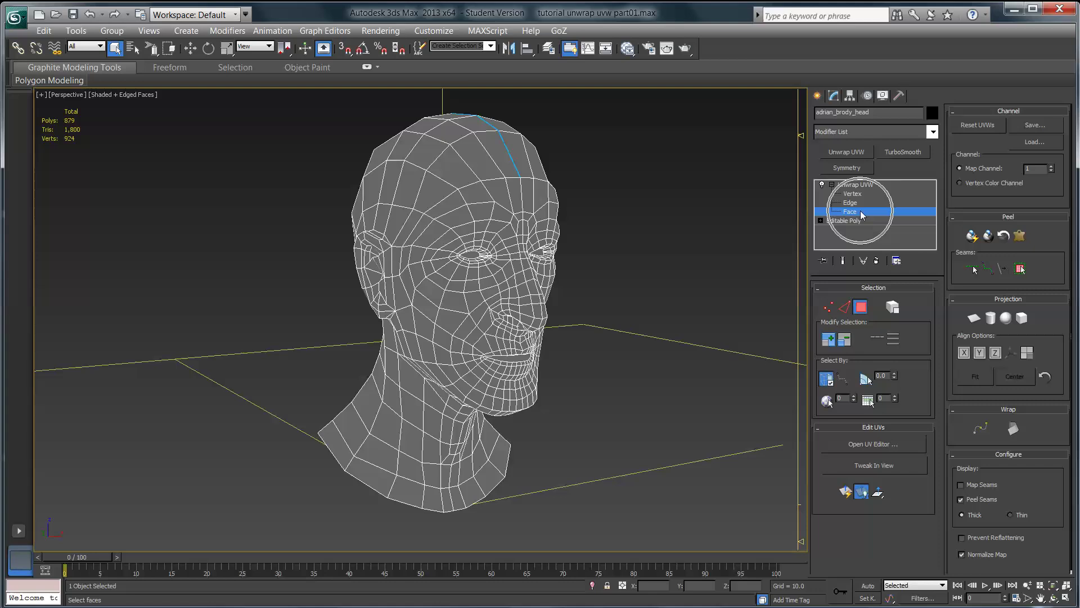
click(861, 314)
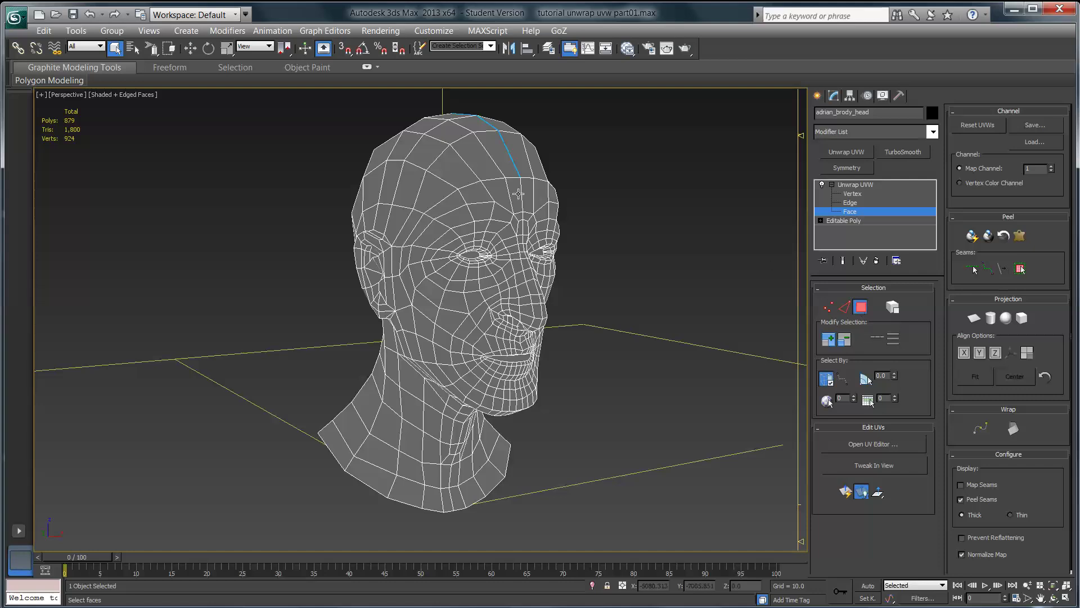
click(474, 196)
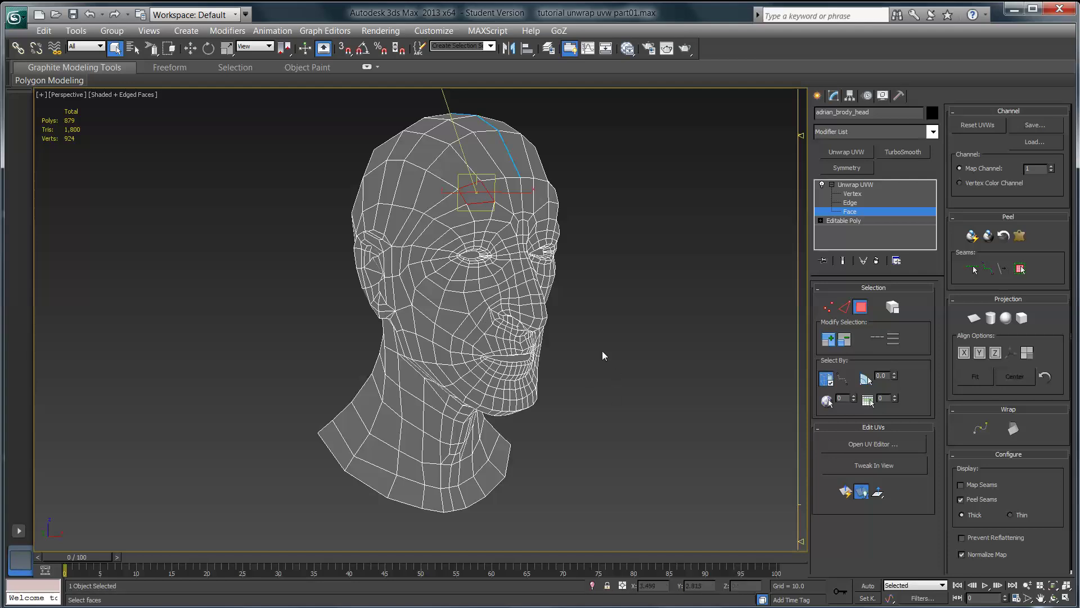
alt+middle_drag(602, 350, 623, 339)
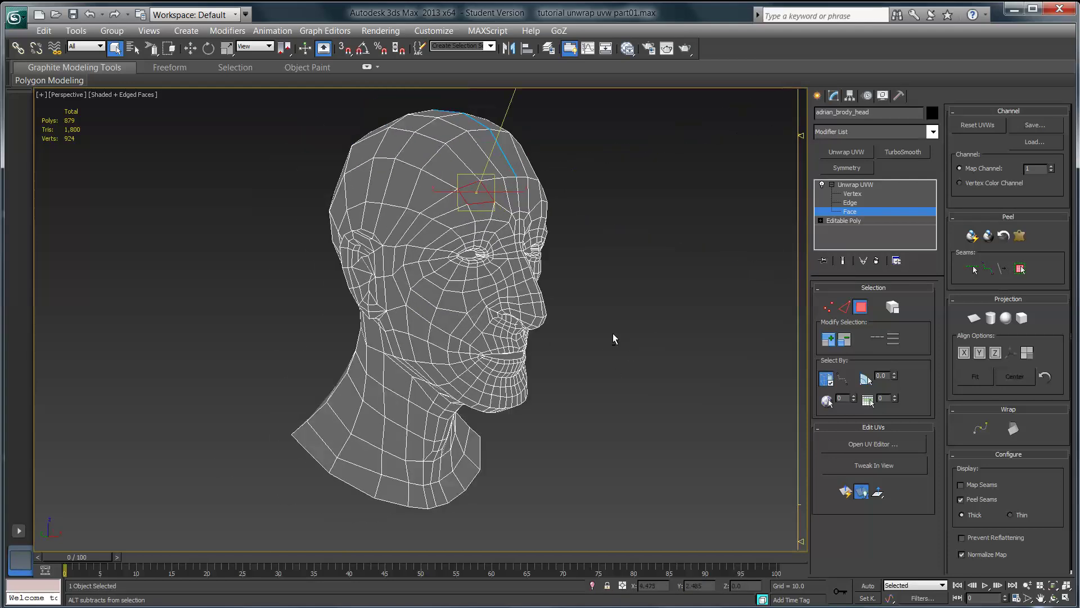
alt+middle_drag(613, 337, 625, 365)
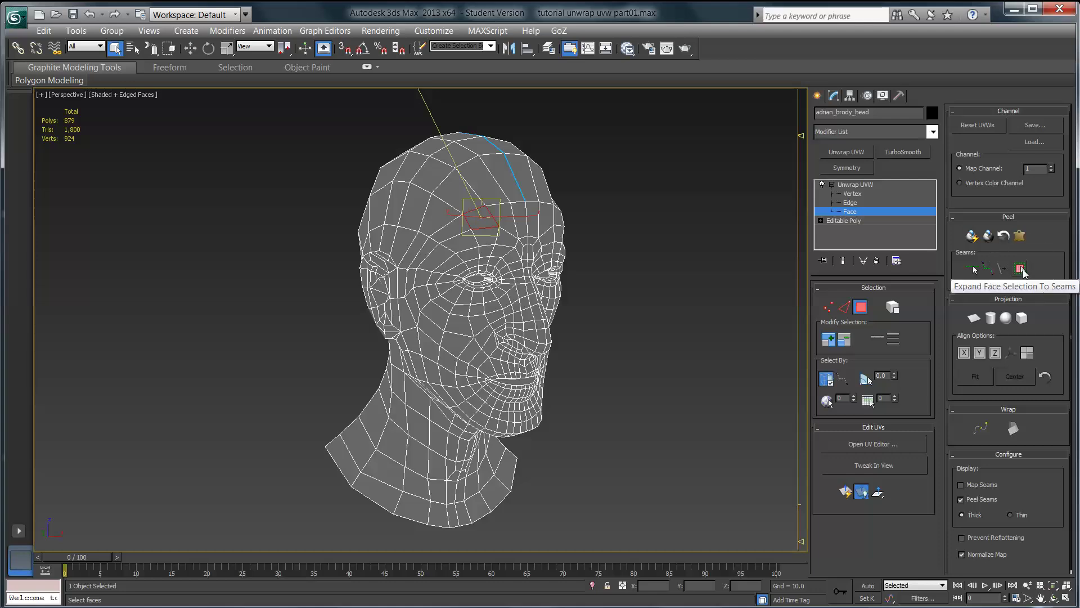
Expand the forehead face selection to the seams and orbit around to verify the whole head.
click(1021, 269)
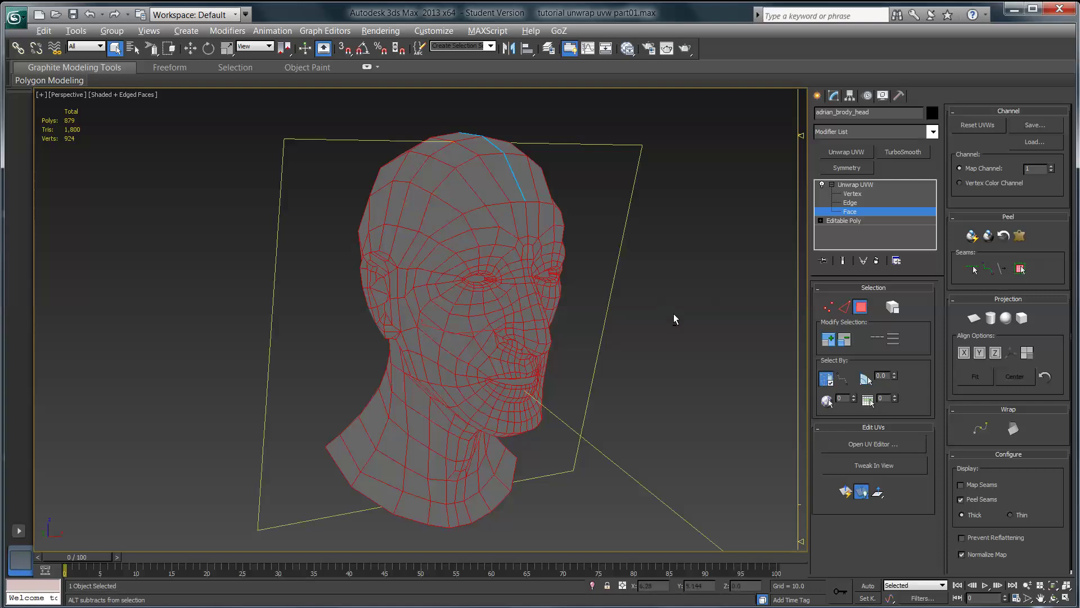
alt+middle_drag(674, 313, 644, 319)
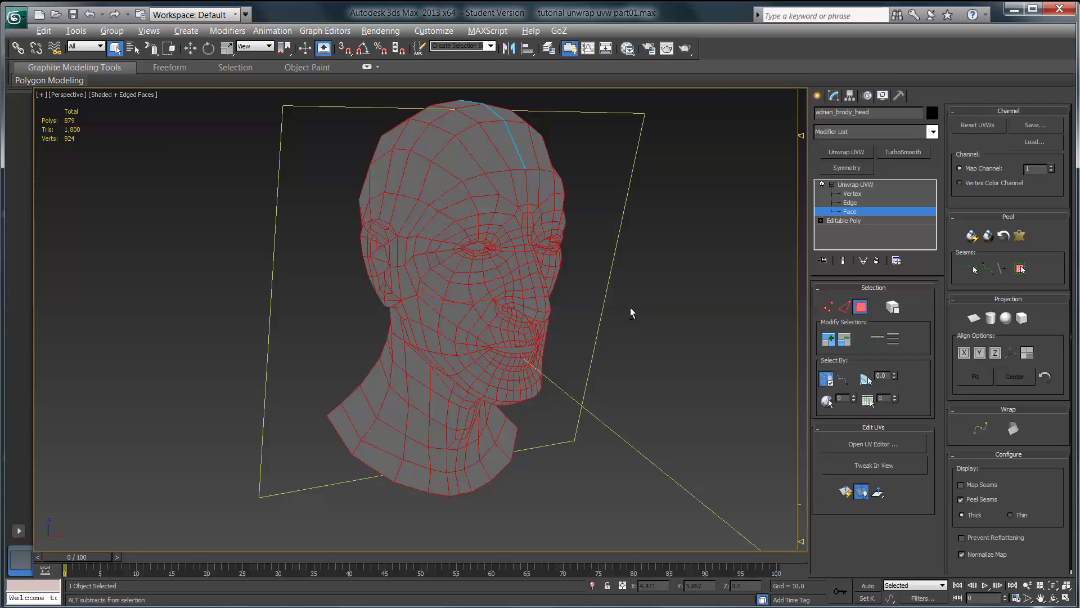
alt+middle_drag(630, 307, 723, 330)
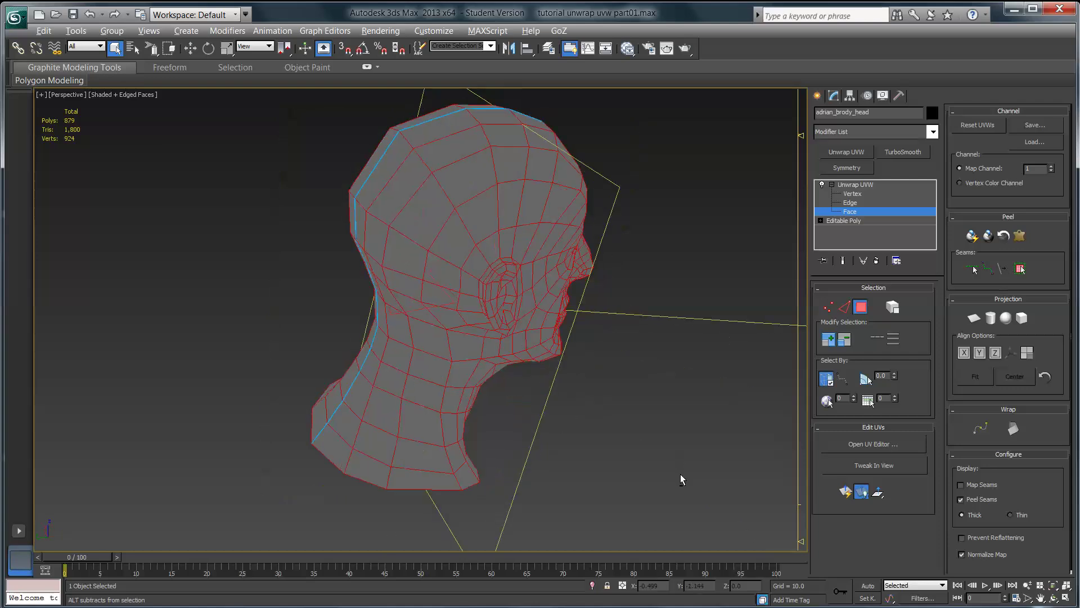
alt+middle_drag(681, 474, 441, 433)
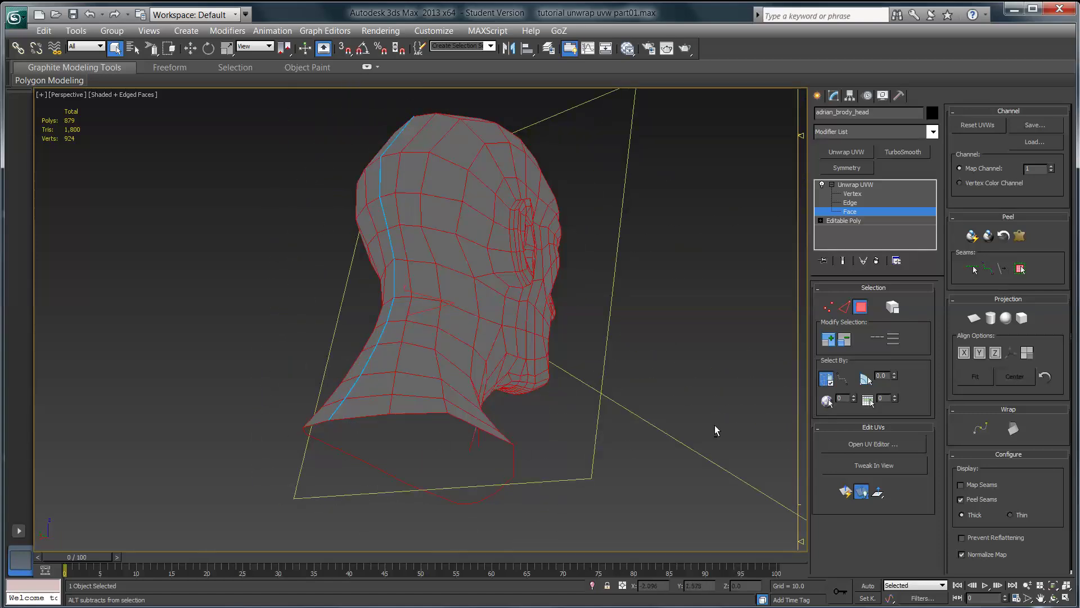
alt+middle_drag(699, 319, 592, 345)
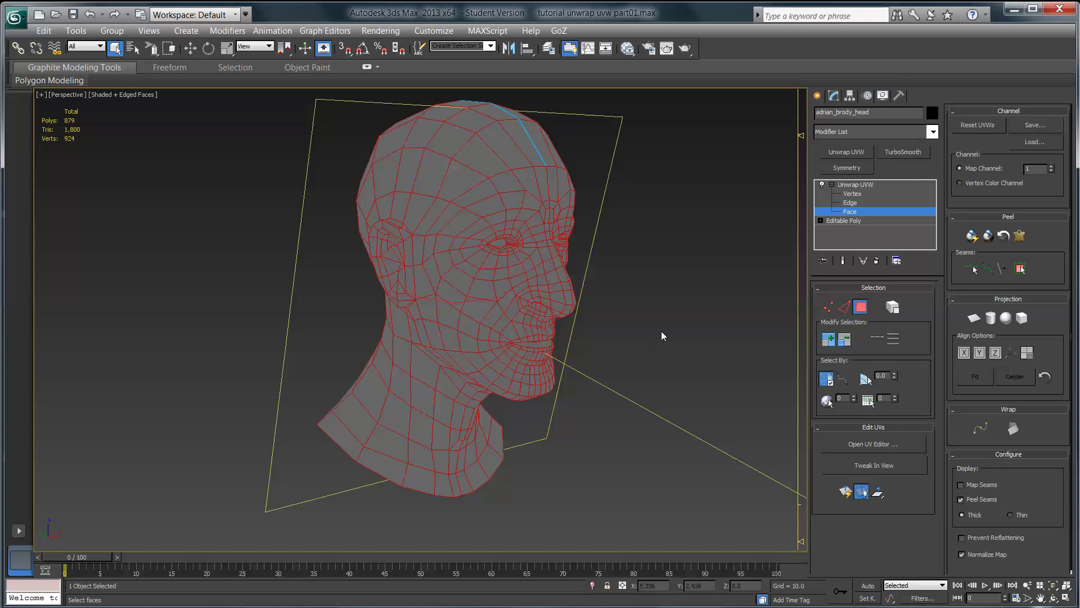
alt+middle_drag(662, 332, 535, 391)
scroll(632, 394, down, 3)
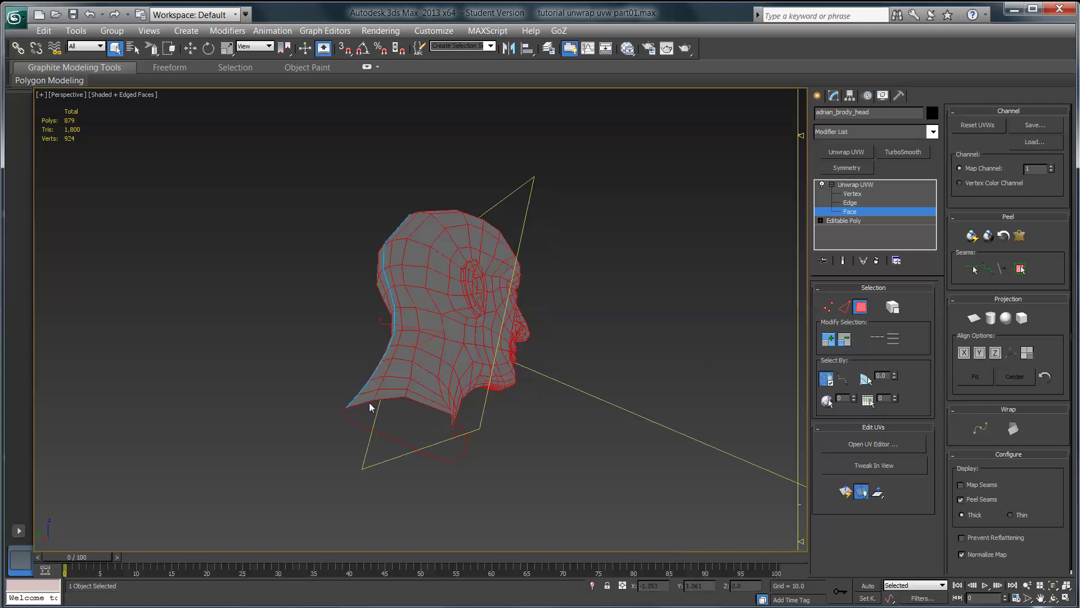
alt+middle_drag(374, 388, 347, 417)
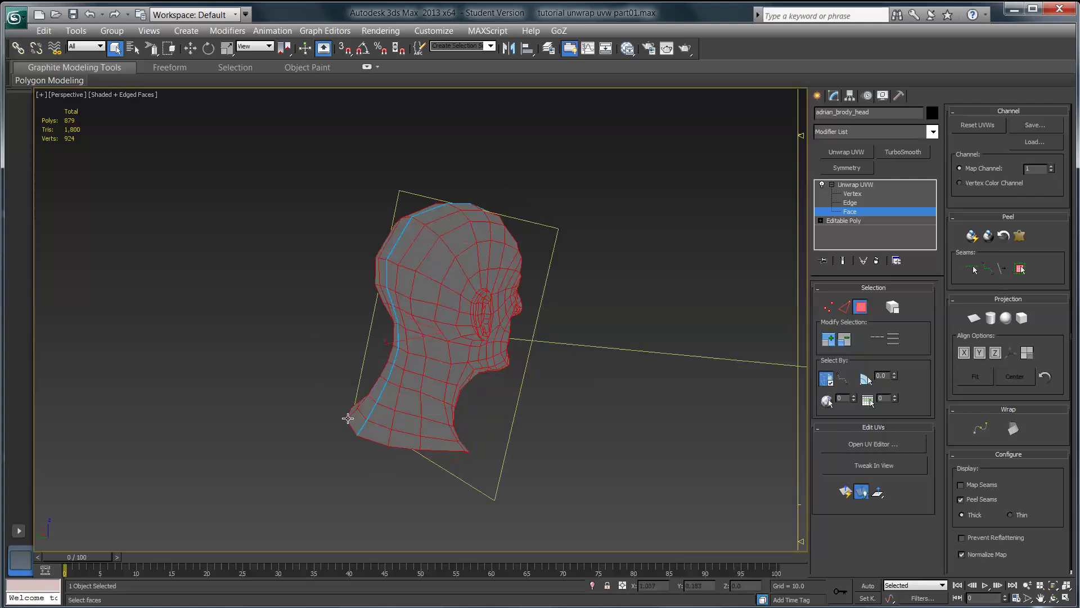
alt+middle_drag(510, 227, 542, 309)
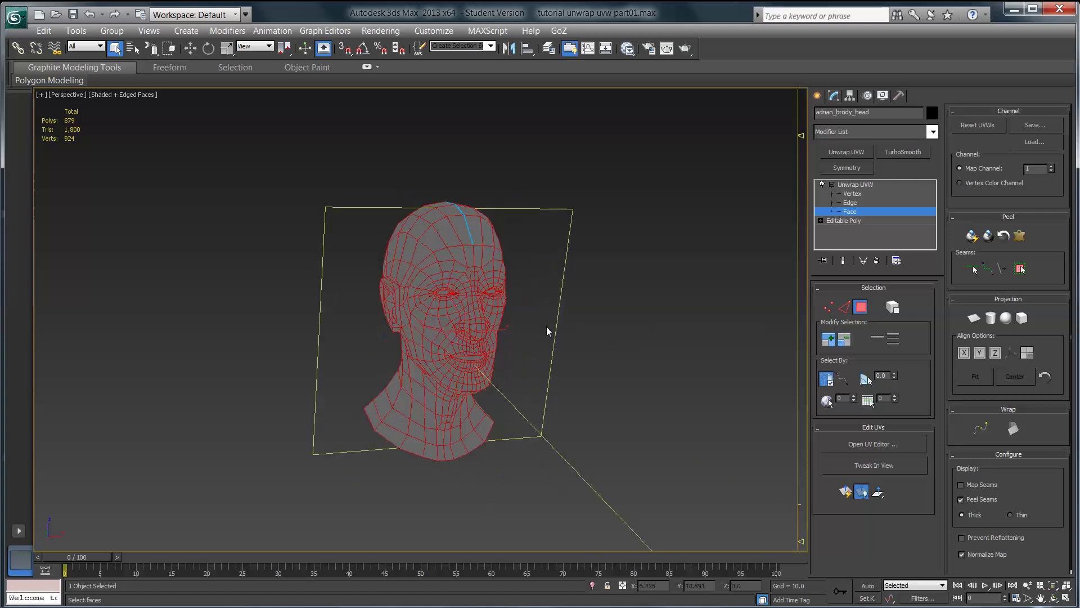
scroll(579, 329, up, 3)
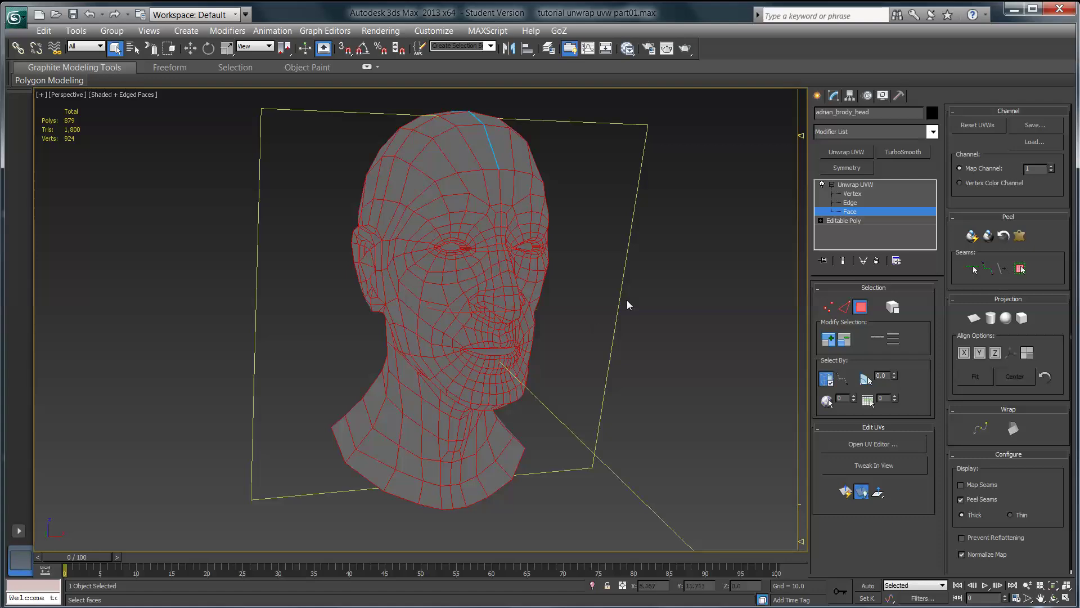
alt+middle_drag(649, 331, 661, 321)
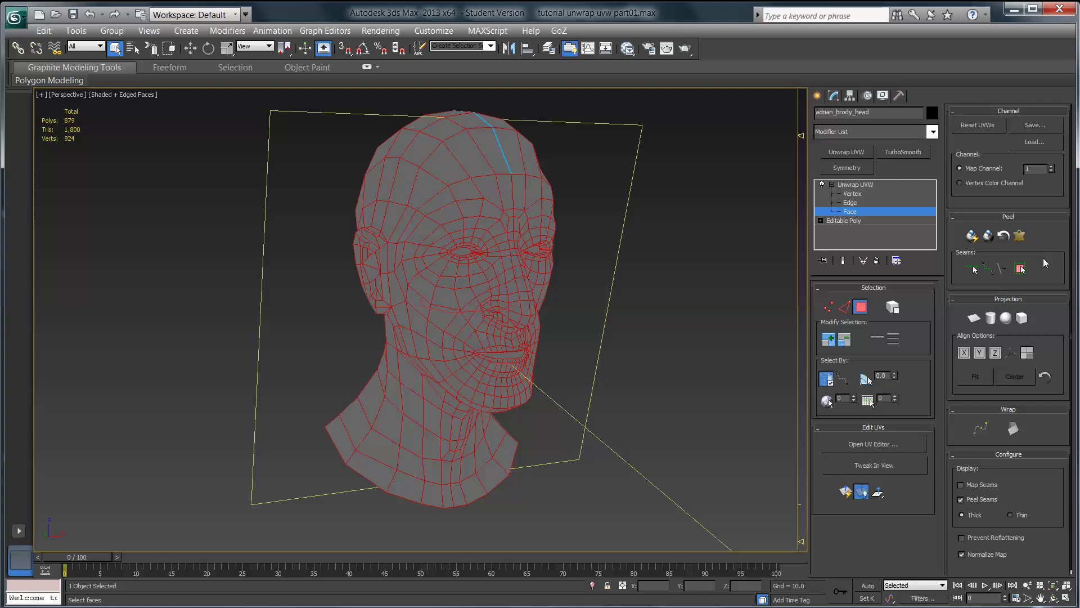
middle_drag(521, 301, 485, 307)
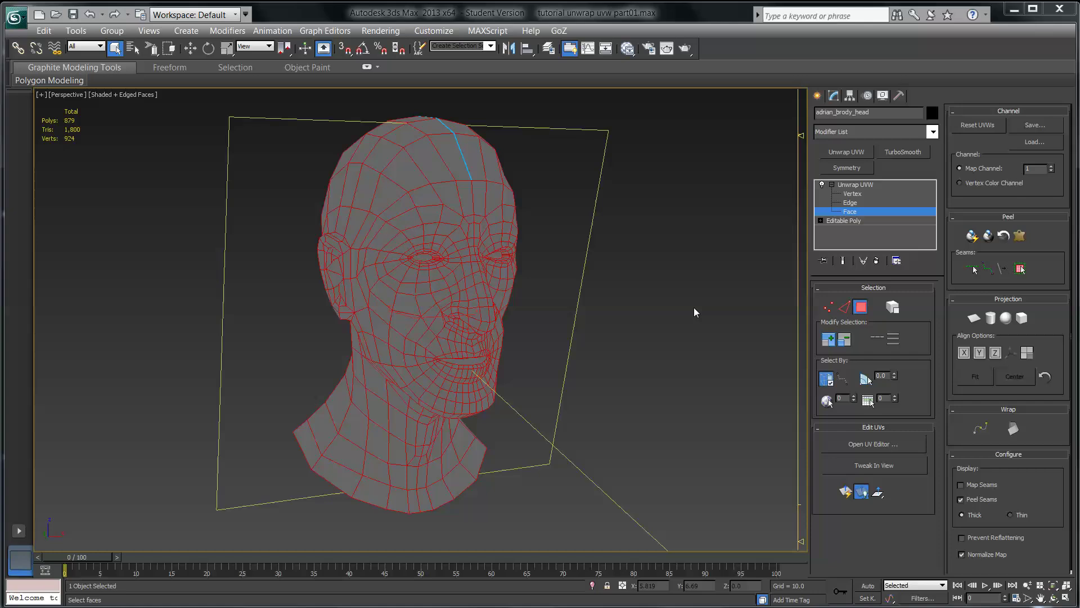
Apply a Pelt Map to the selected faces and move the UV editor and Pelt dialog apart.
click(1020, 237)
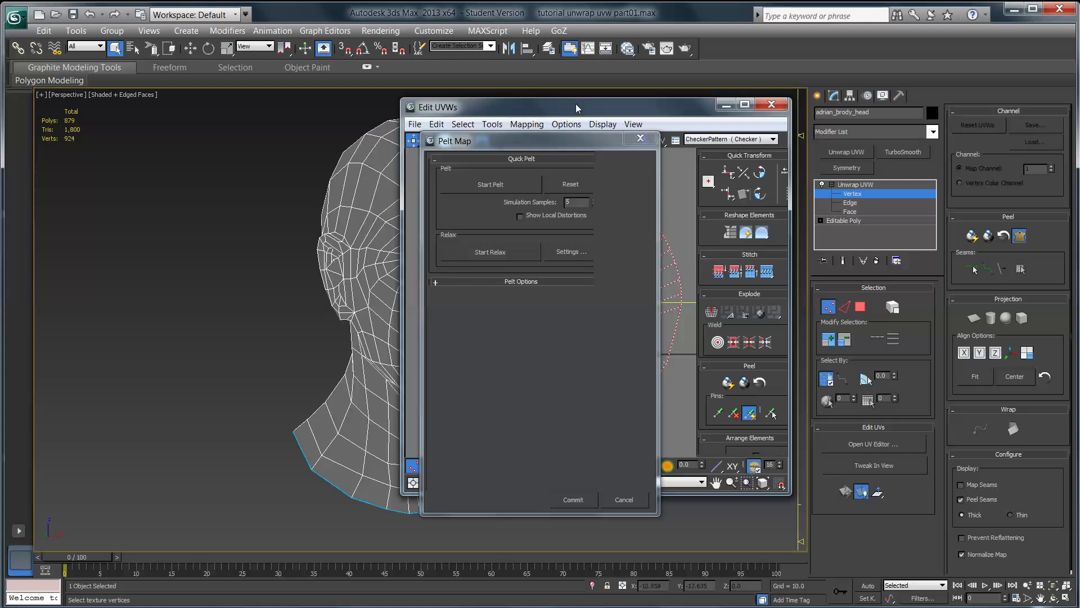
drag(577, 107, 194, 86)
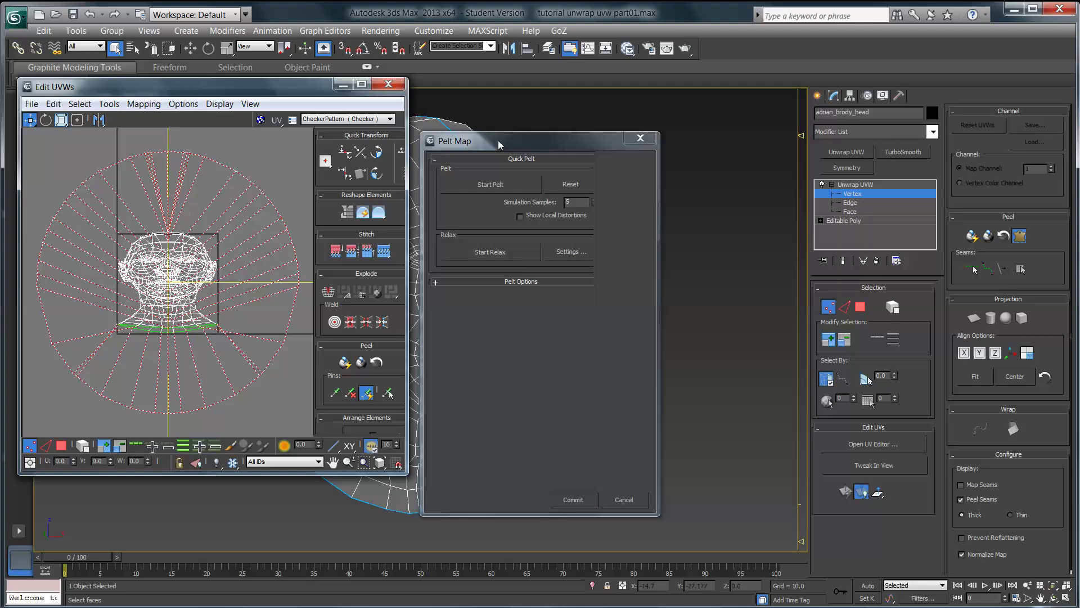
drag(501, 139, 691, 120)
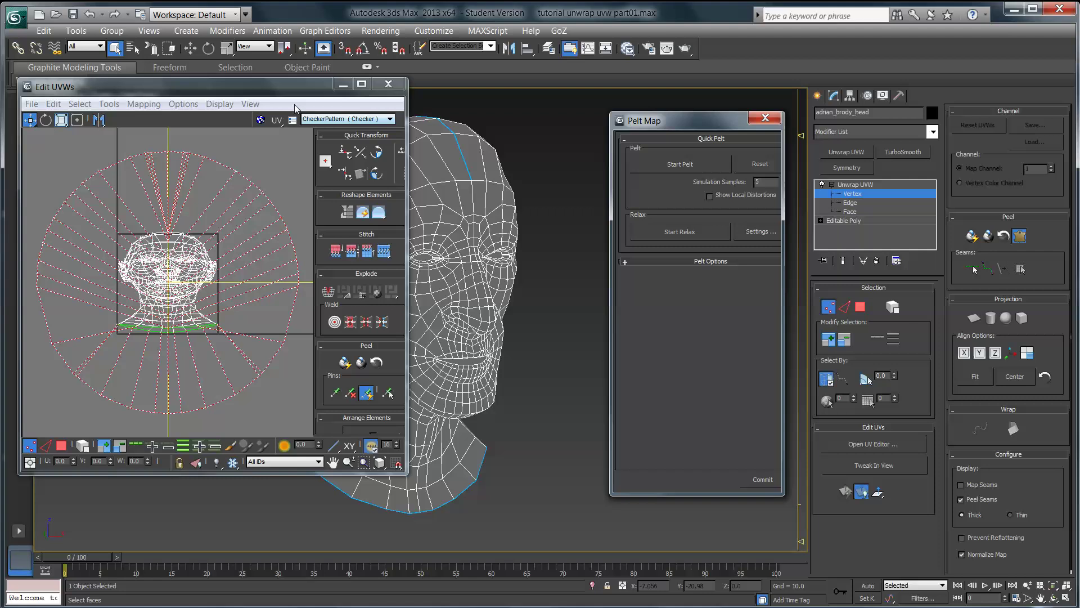
drag(283, 93, 434, 111)
Enlarge the Edit UVWs window and recentre the UV layout beside the Pelt Map dialog.
middle_drag(415, 234, 421, 219)
drag(358, 113, 295, 68)
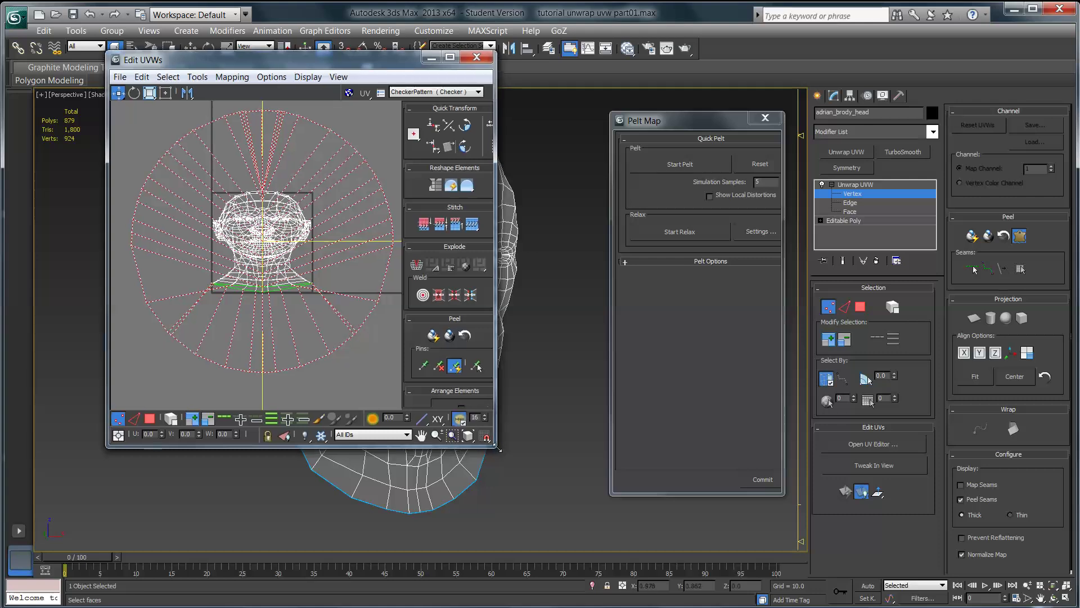
drag(497, 448, 600, 536)
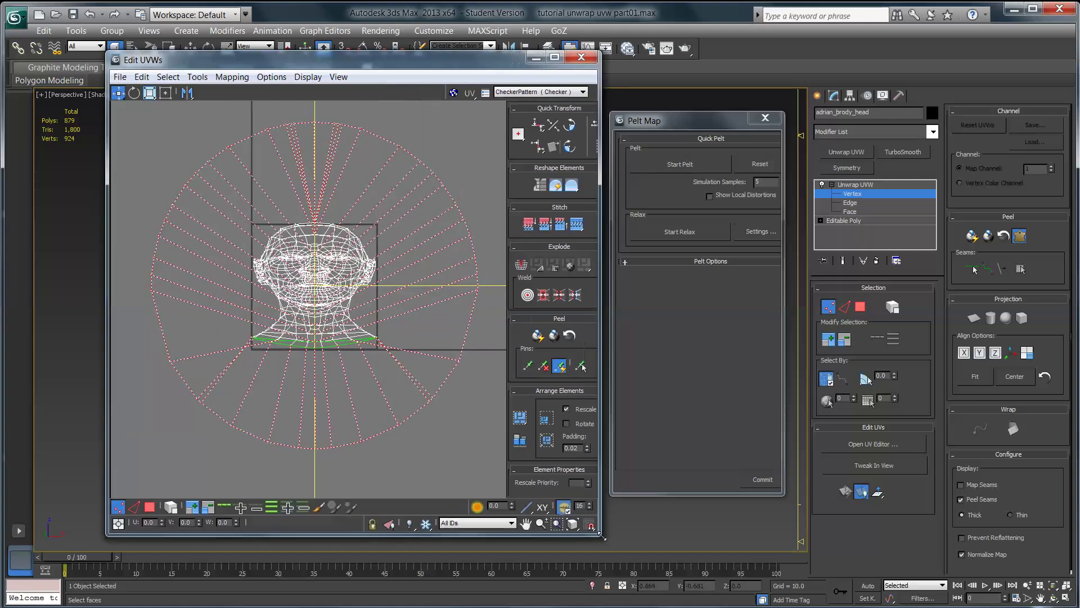
middle_drag(320, 246, 326, 253)
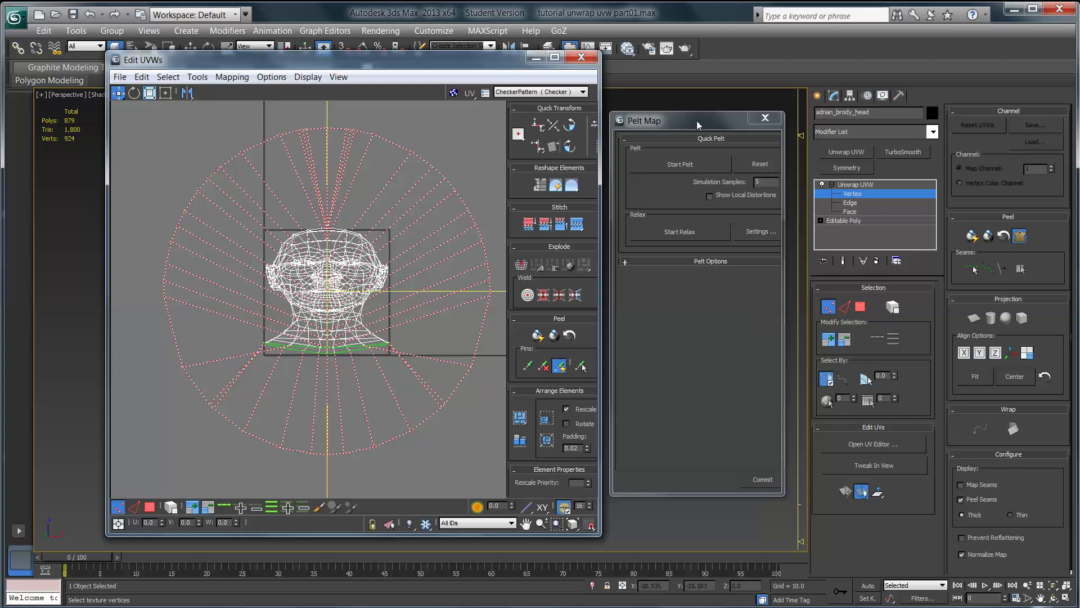
drag(698, 120, 703, 117)
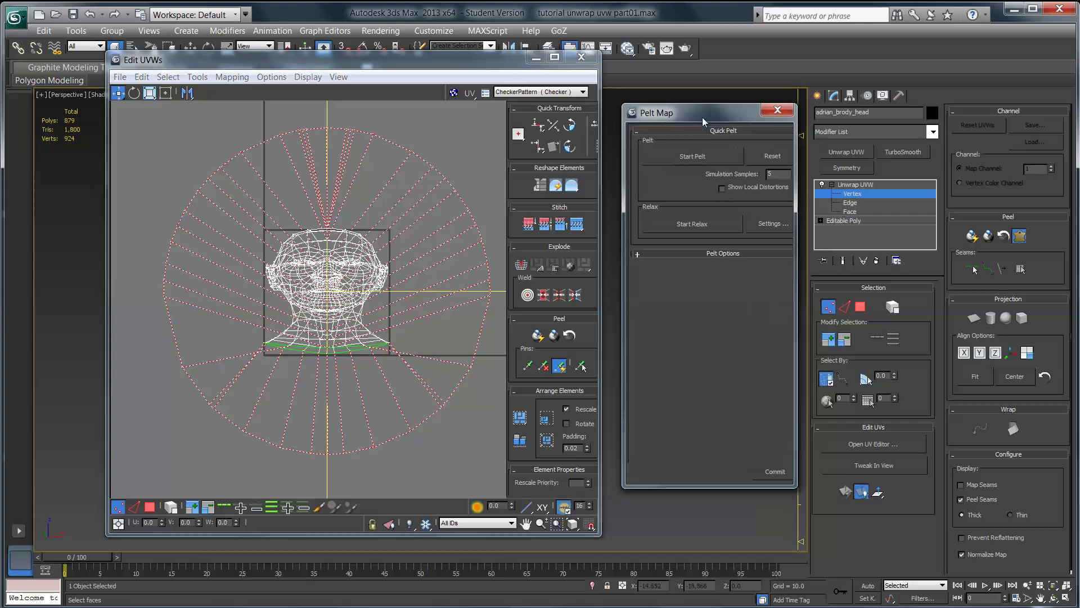
Select the stretcher's boundary points and scale the ring larger around the head UVs.
click(701, 259)
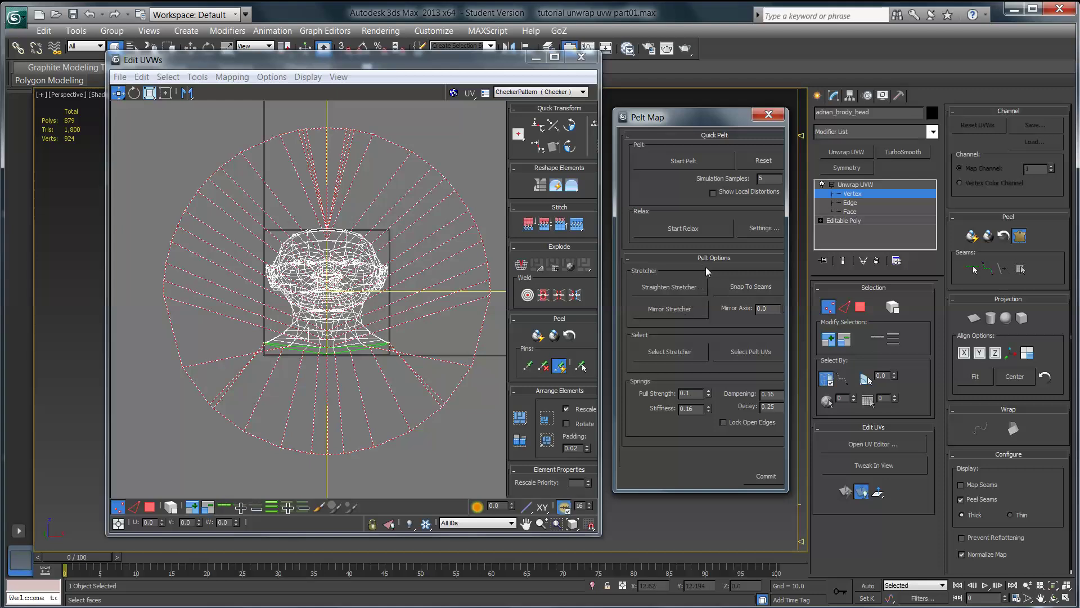
click(679, 352)
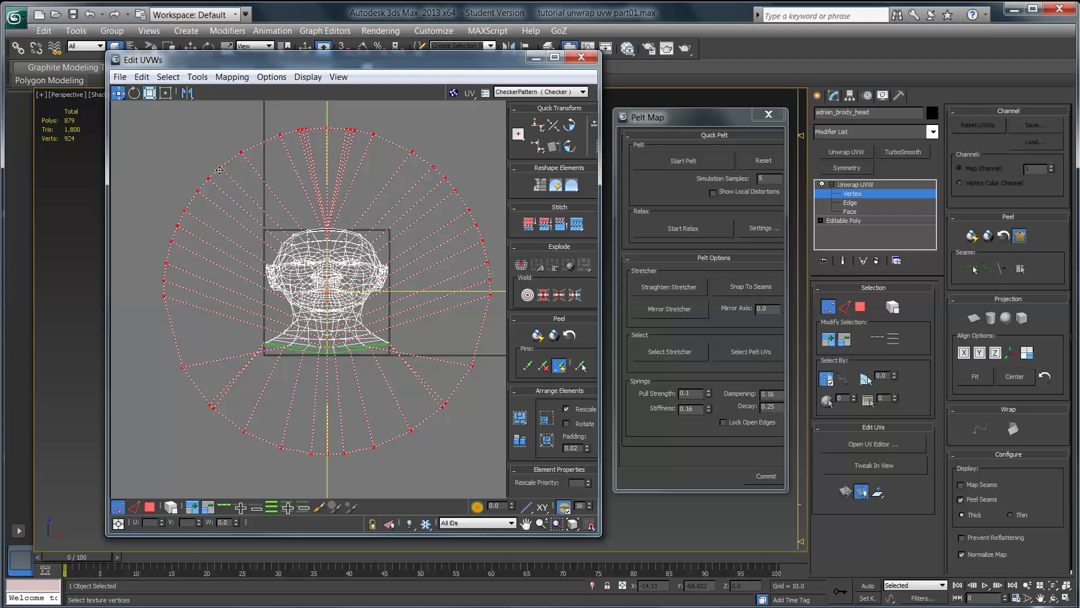
click(149, 93)
click(212, 201)
click(212, 201)
drag(197, 191, 66, 104)
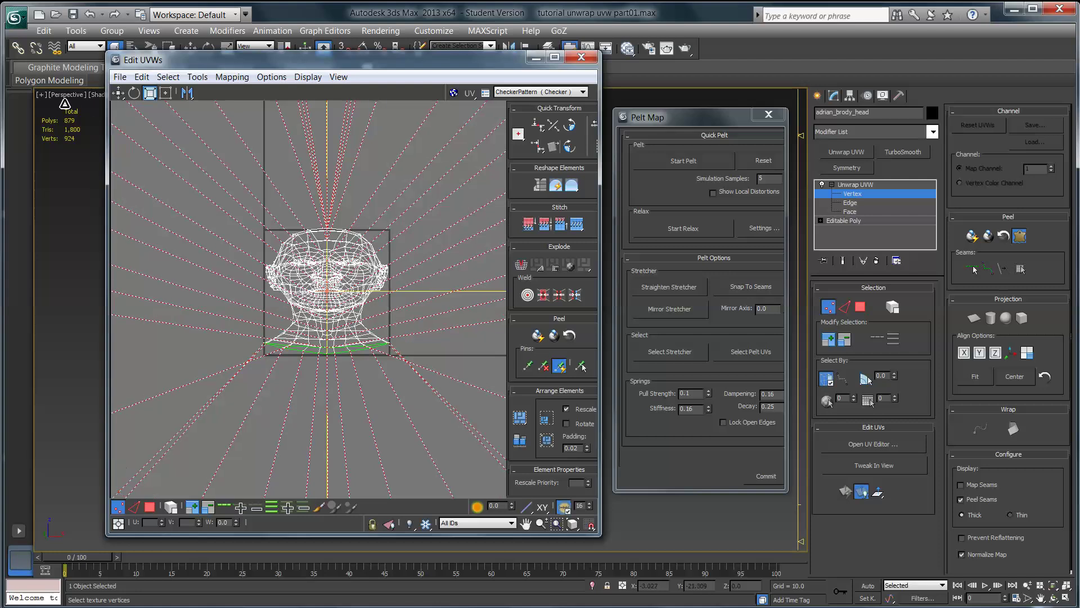
scroll(366, 300, down, 5)
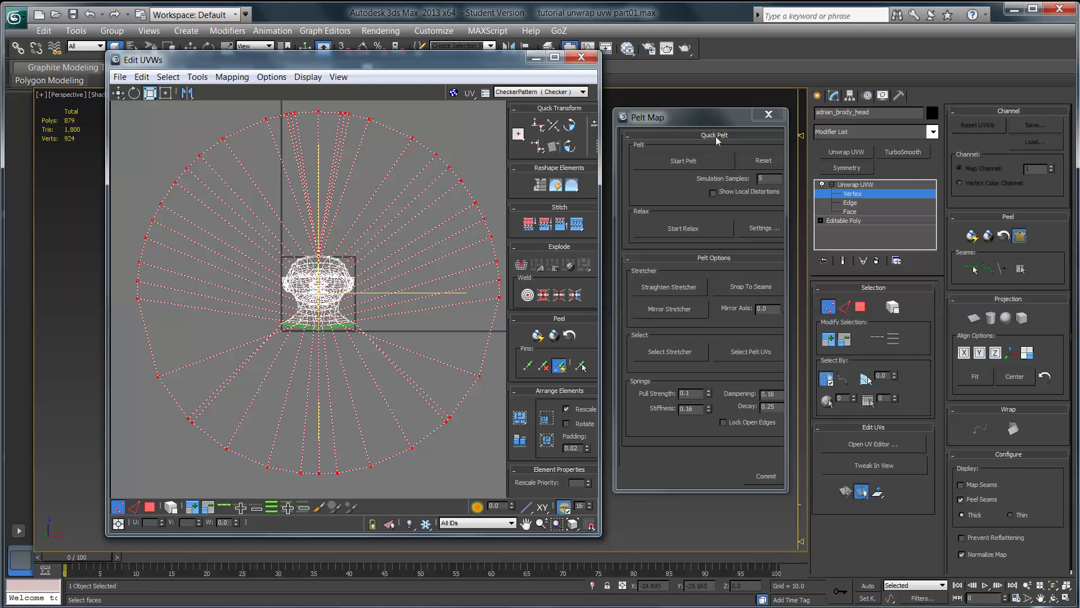
Start then stop the pelt simulation, and zoom in to inspect the flattened nose and mouth UVs.
click(682, 162)
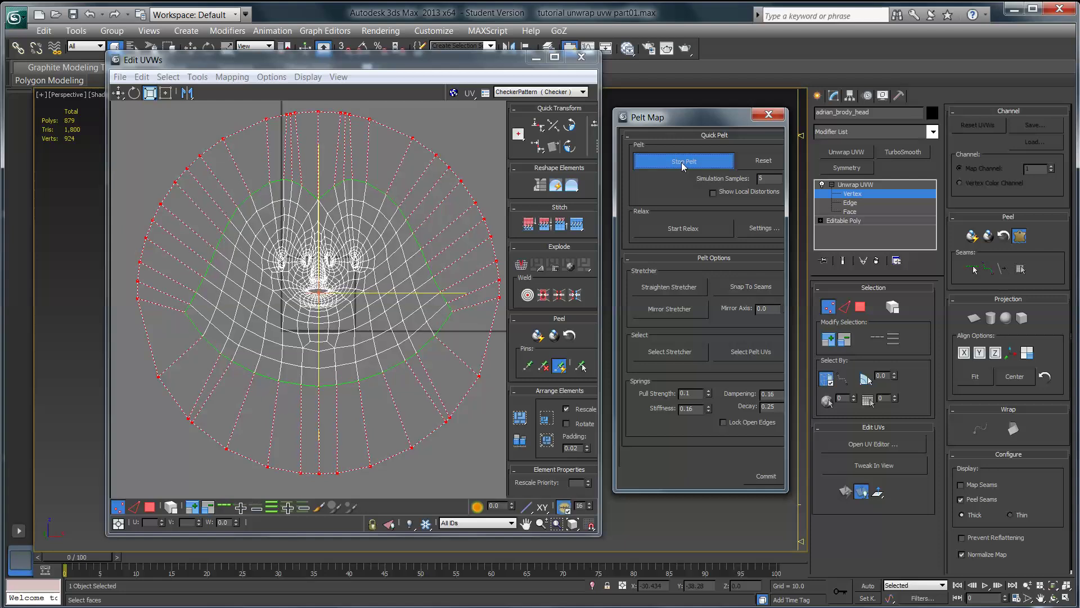
click(683, 162)
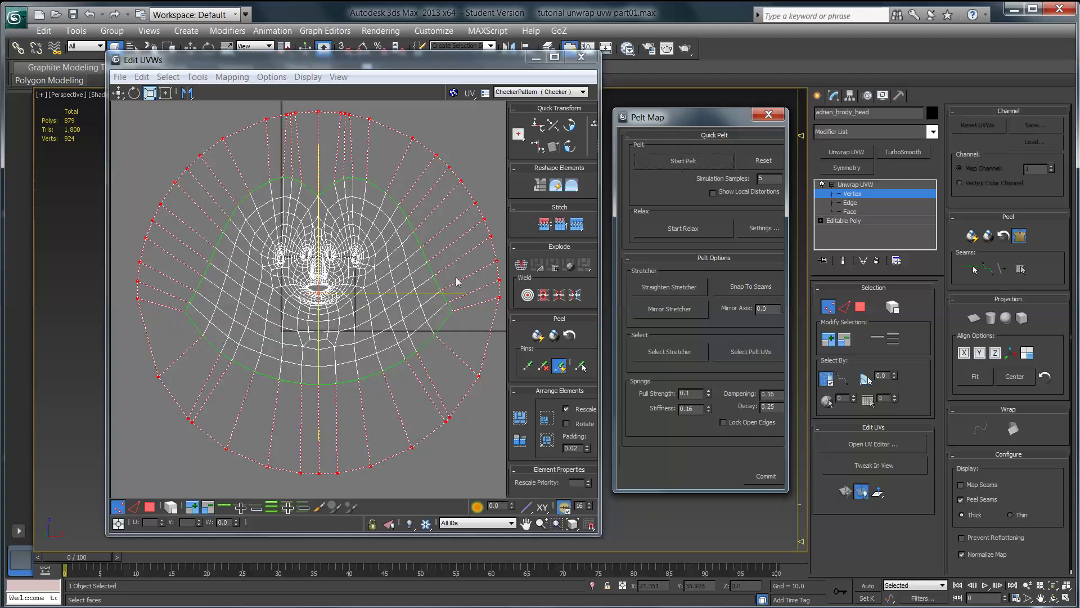
click(363, 304)
scroll(377, 304, up, 5)
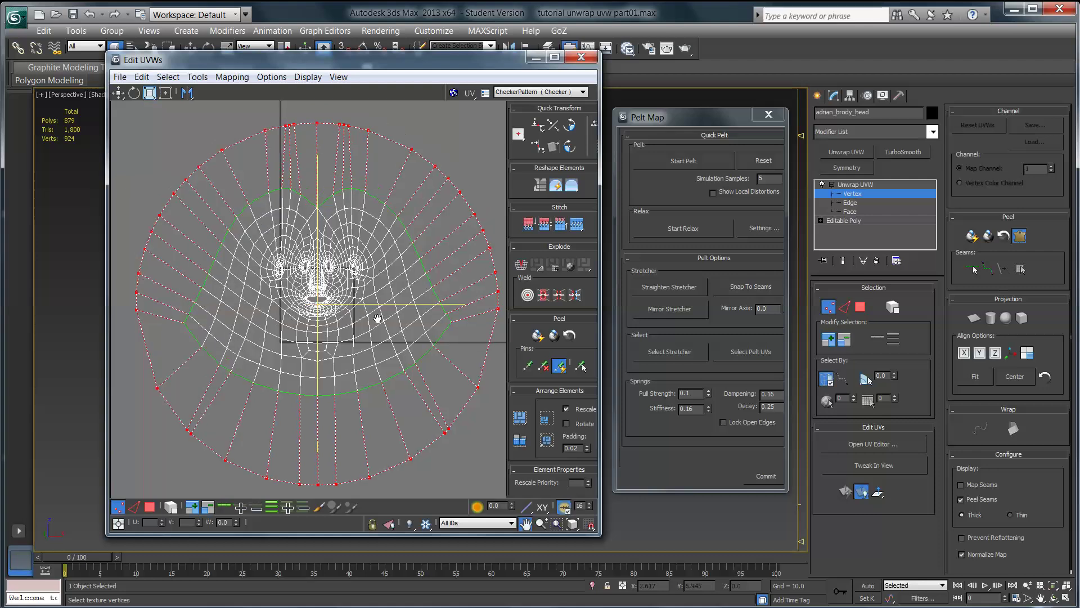
middle_drag(307, 286, 329, 289)
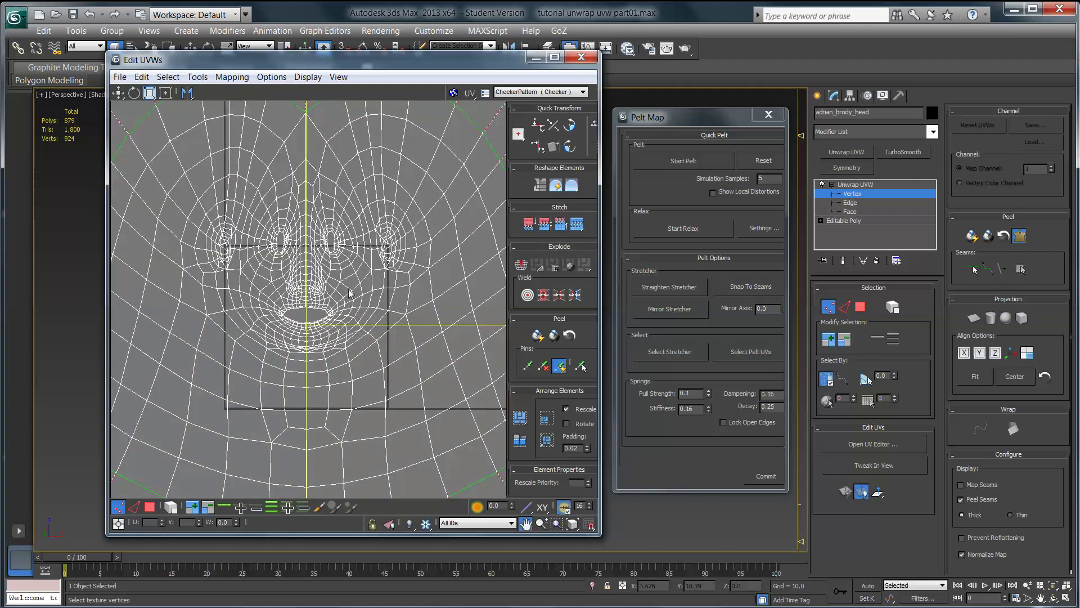
scroll(384, 322, up, 3)
scroll(382, 315, down, 4)
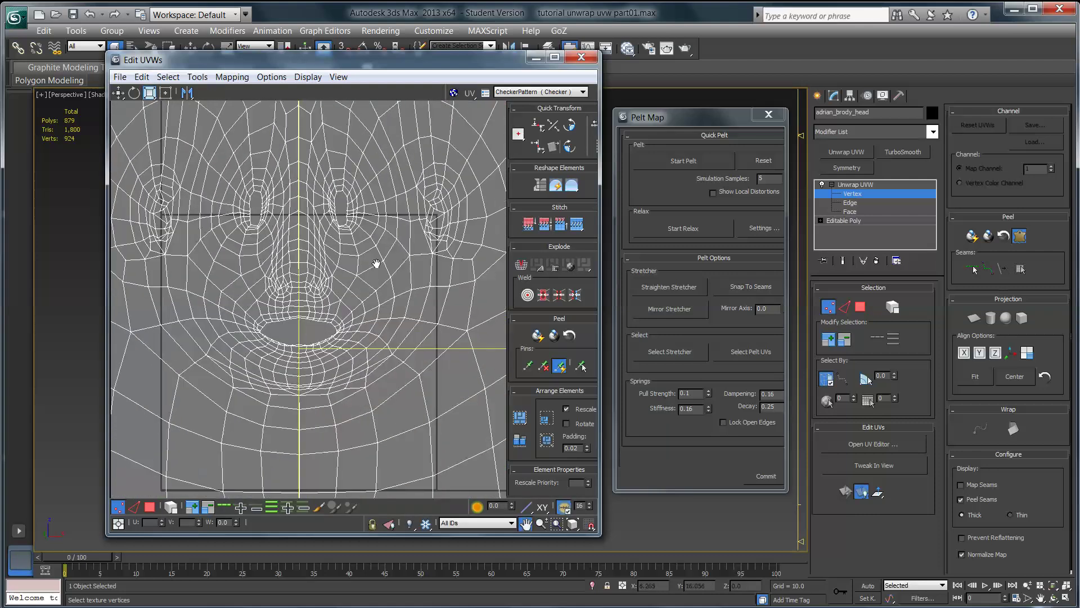
scroll(385, 282, up, 3)
scroll(382, 287, down, 4)
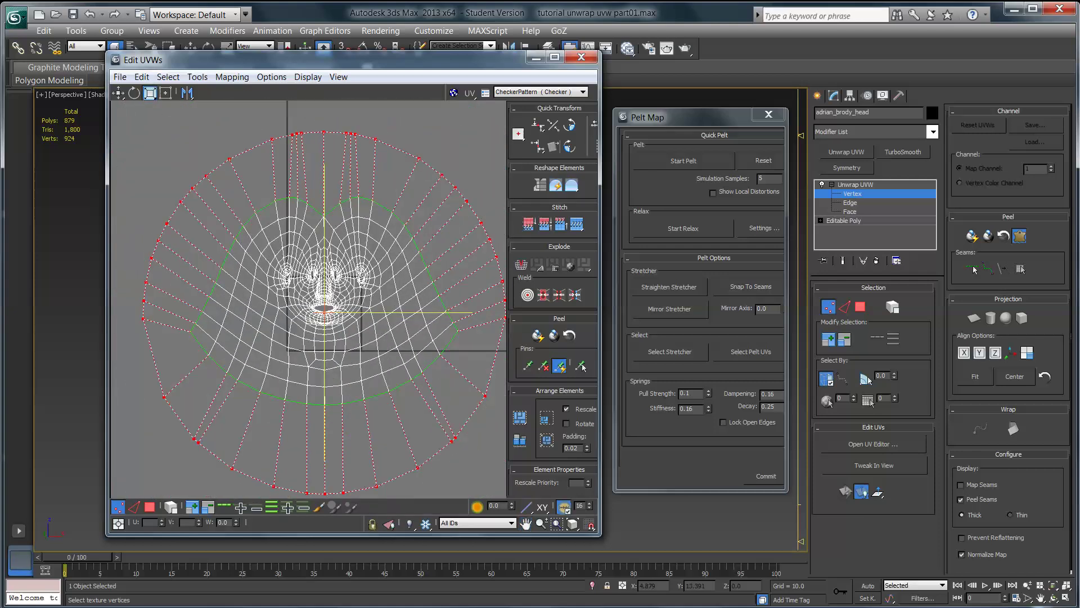
middle_drag(367, 274, 353, 268)
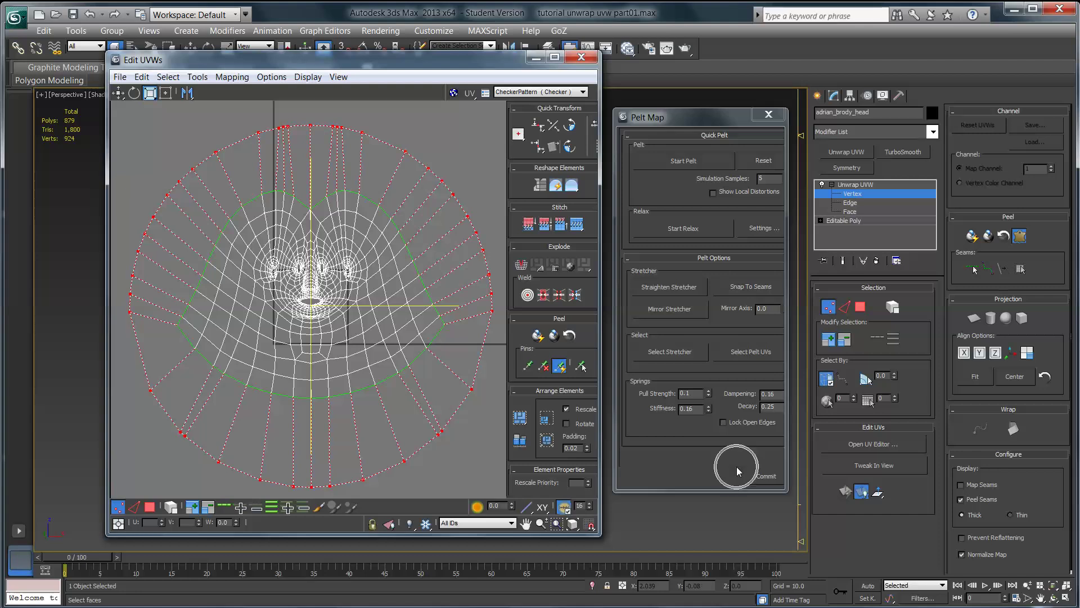
Commit the pelt result and recentre the UV view on the flattened face layout.
click(765, 476)
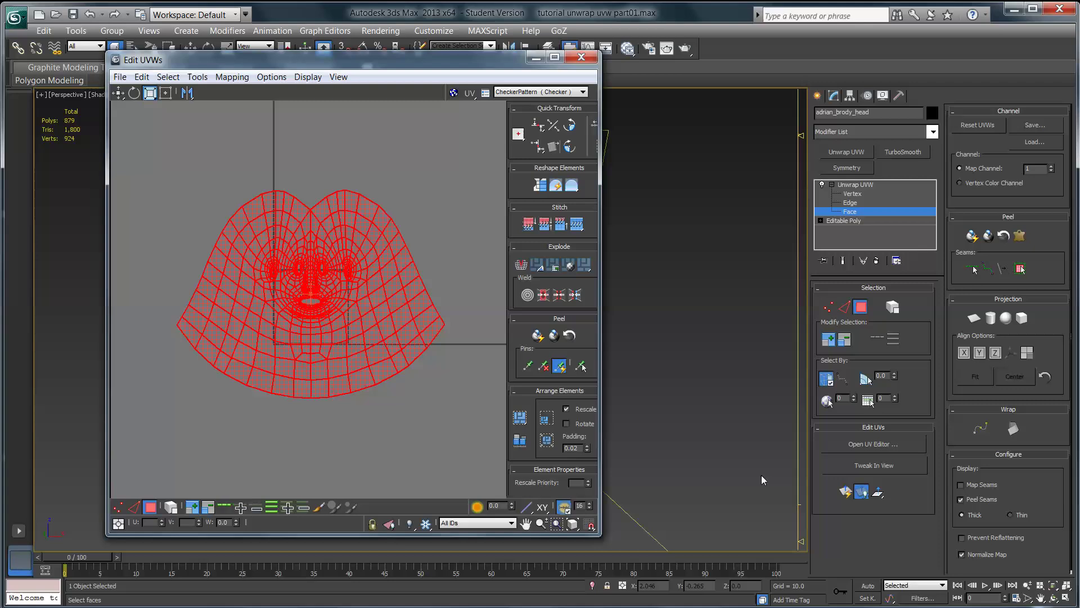
middle_drag(386, 403, 397, 388)
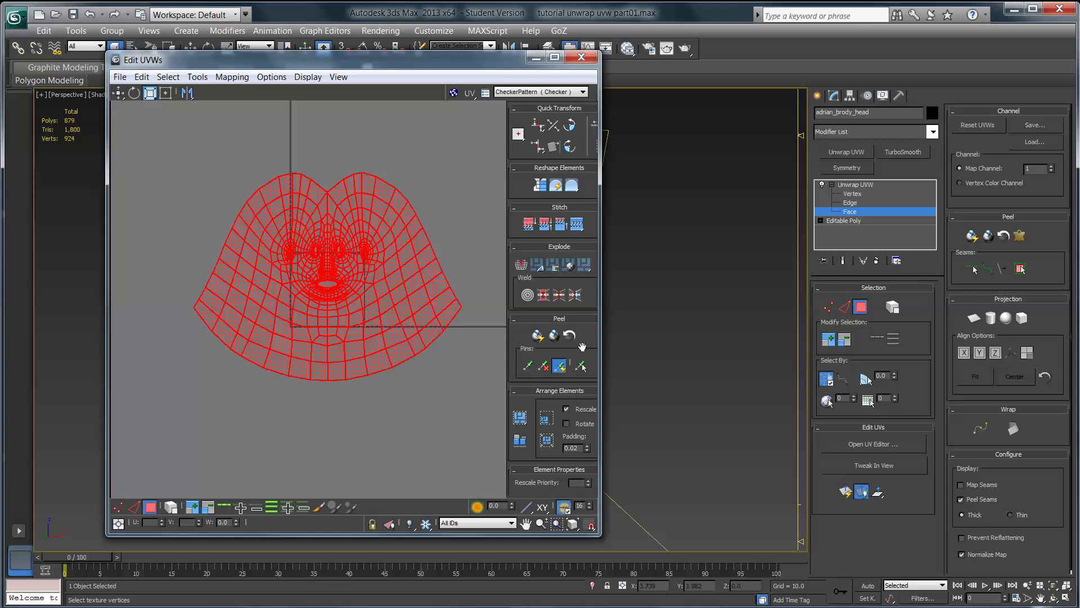
scroll(582, 347, down, 3)
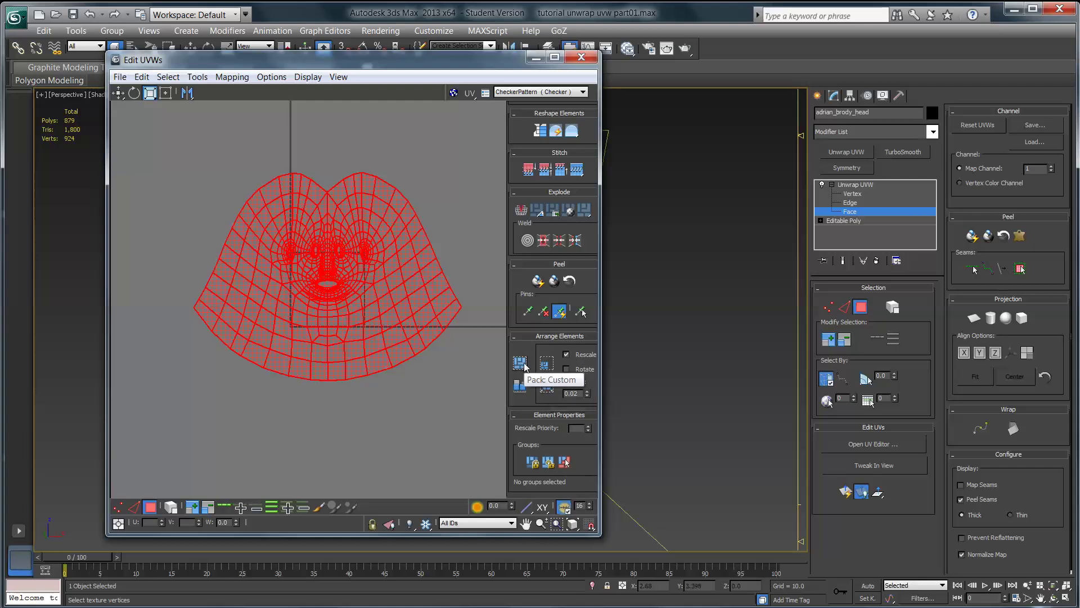
Pack and normalize the face UVs into the 0–1 square and zoom in on them.
click(547, 392)
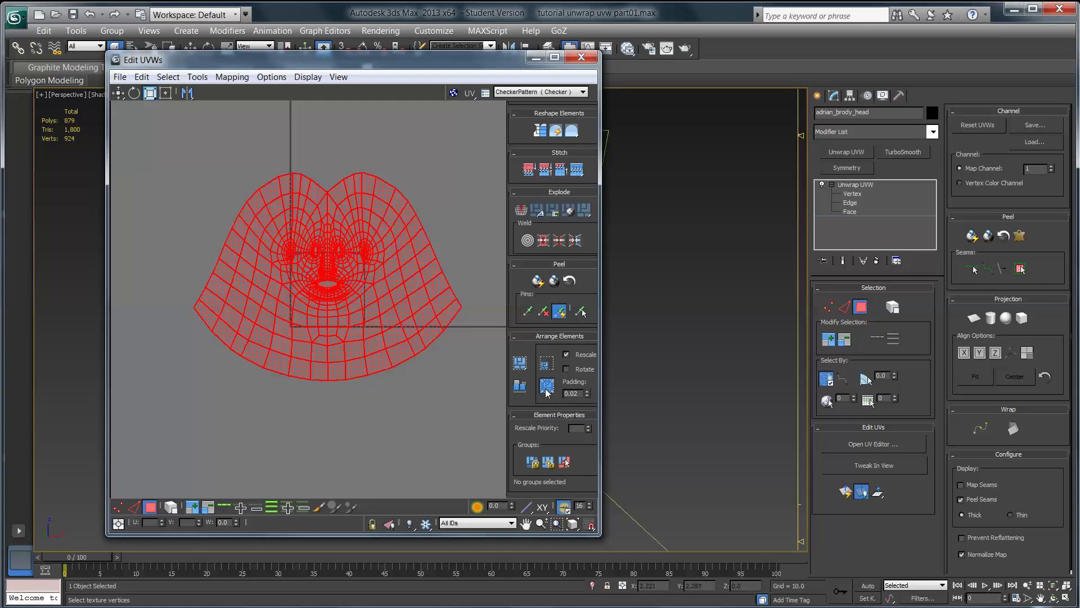
middle_drag(341, 364, 334, 363)
scroll(321, 347, up, 5)
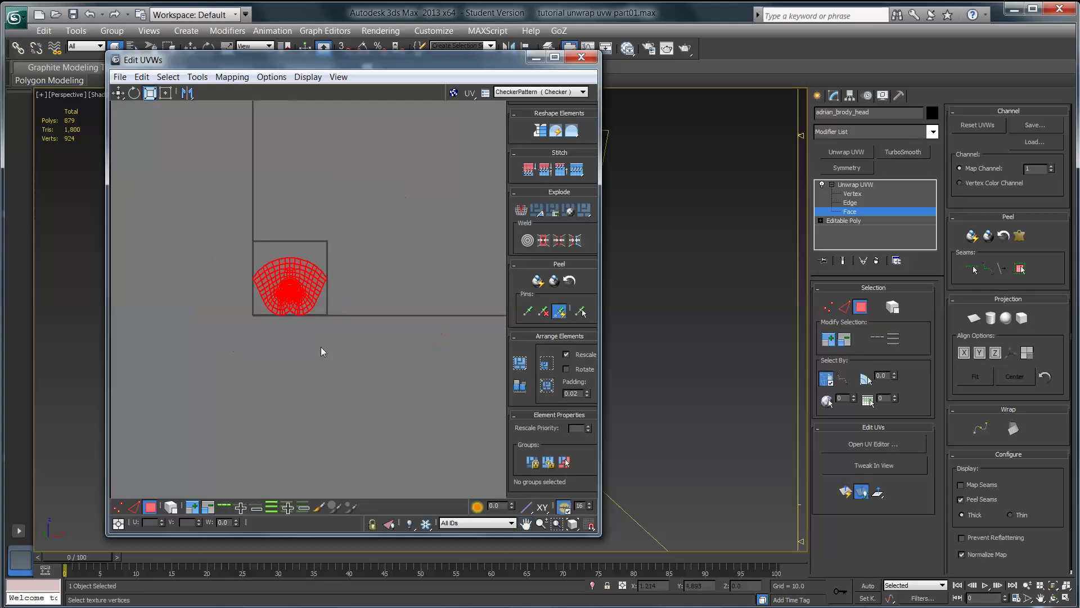
middle_drag(349, 326, 369, 364)
scroll(349, 366, up, 2)
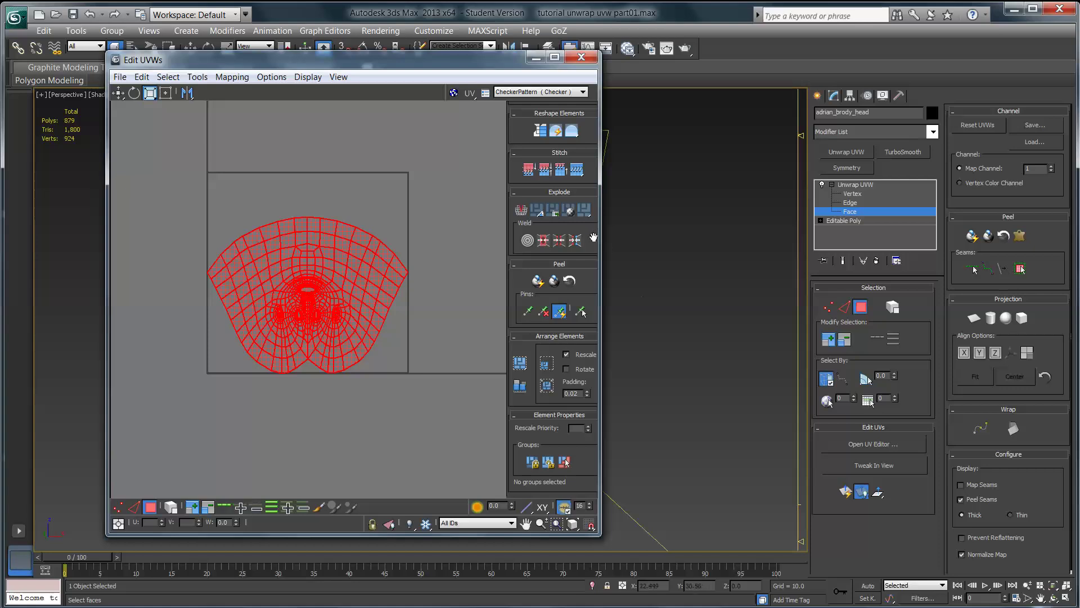
drag(595, 233, 597, 322)
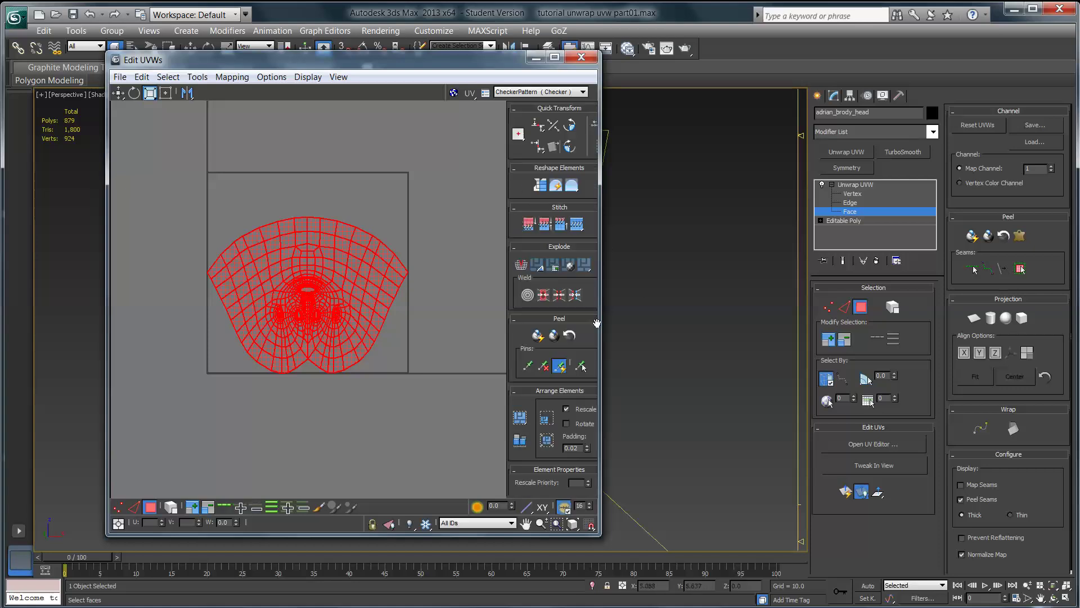
Rotate the face UV shell 180 degrees upright, nudge it right and shrink it slightly.
click(570, 147)
click(570, 147)
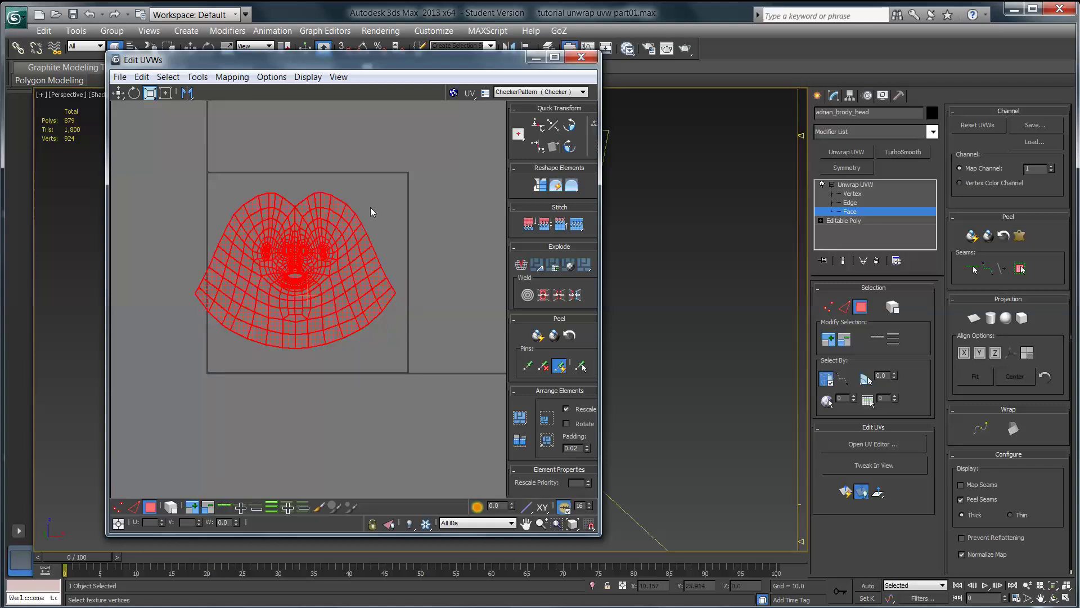
click(118, 93)
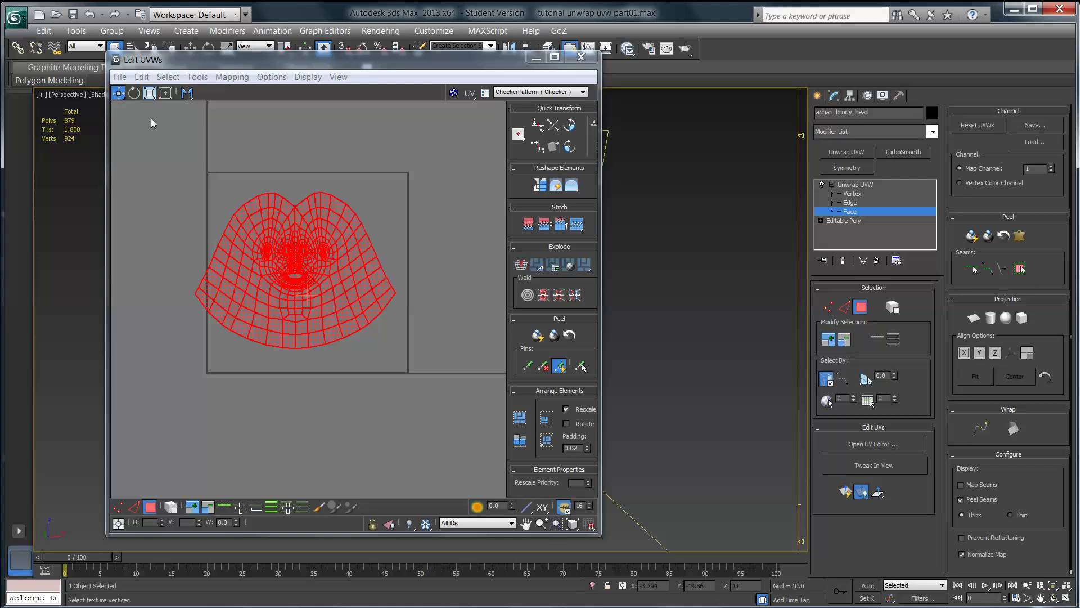
drag(326, 223, 336, 226)
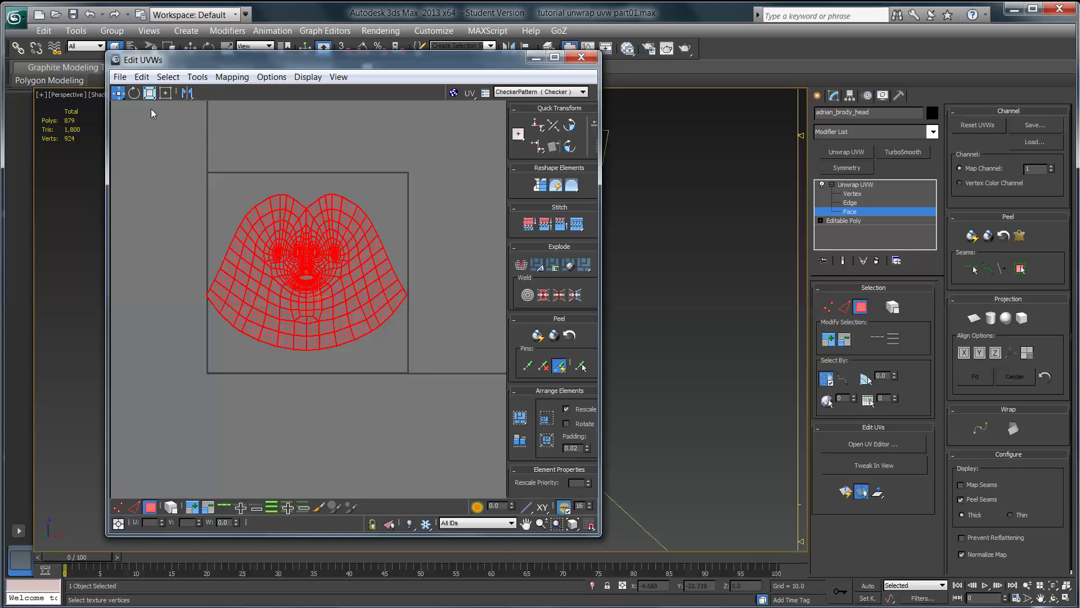
click(150, 93)
drag(290, 227, 289, 232)
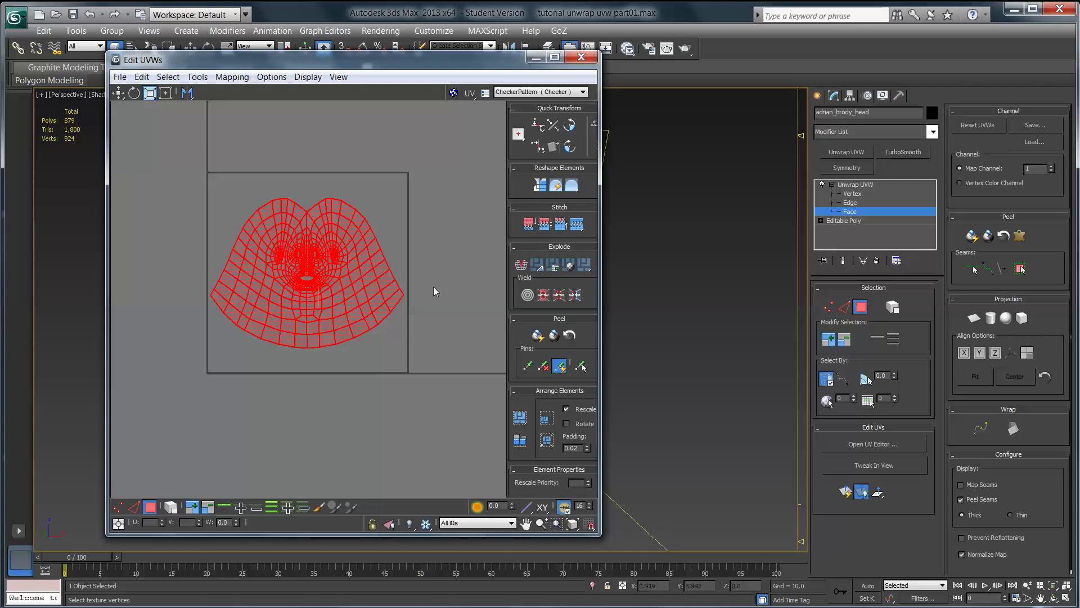
click(118, 93)
Drag the Edit UVWs window aside to uncover the head and orbit toward its face.
drag(407, 63, 830, 99)
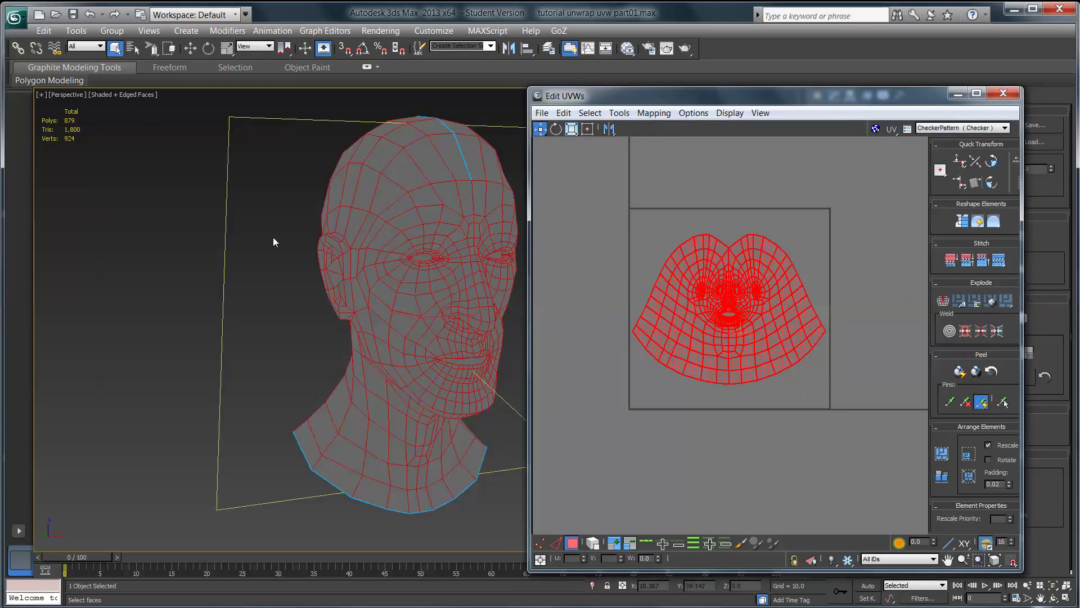
alt+middle_drag(278, 230, 205, 232)
key(1)
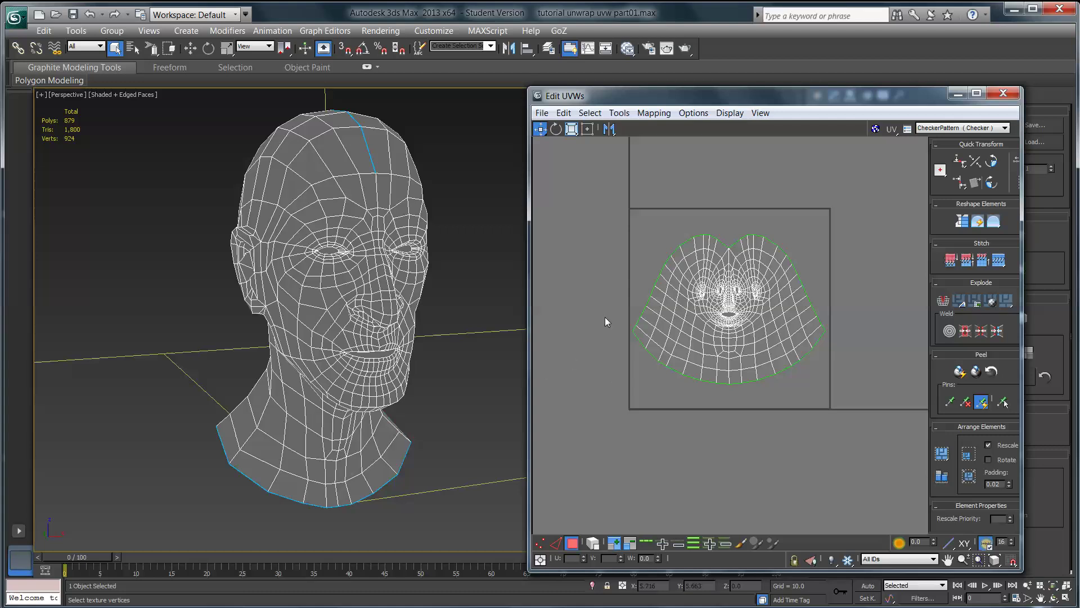
alt+middle_drag(441, 300, 467, 337)
middle_drag(729, 350, 699, 339)
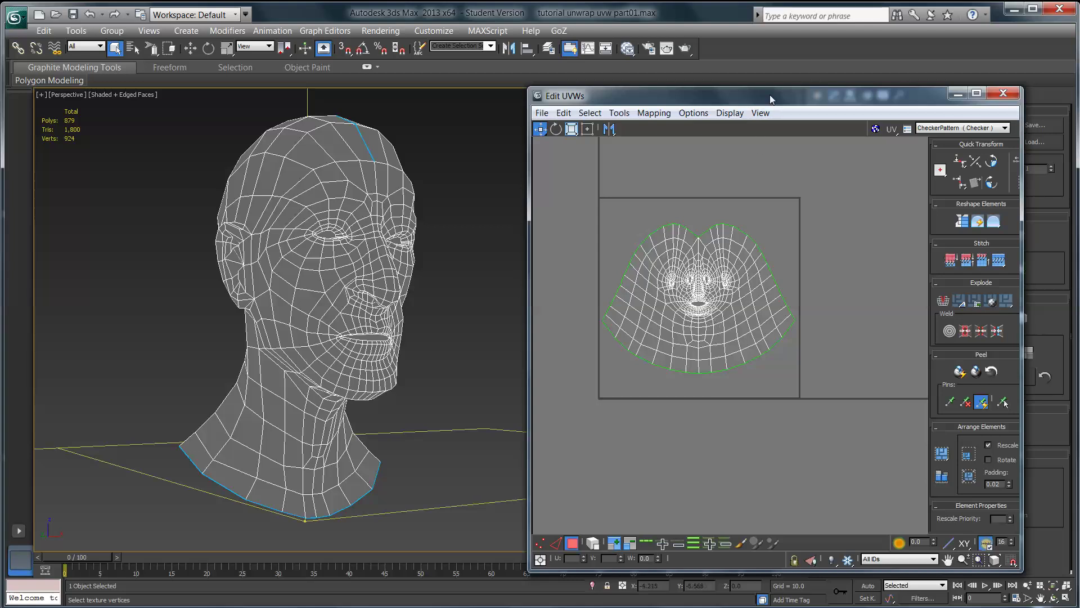
drag(764, 96, 742, 92)
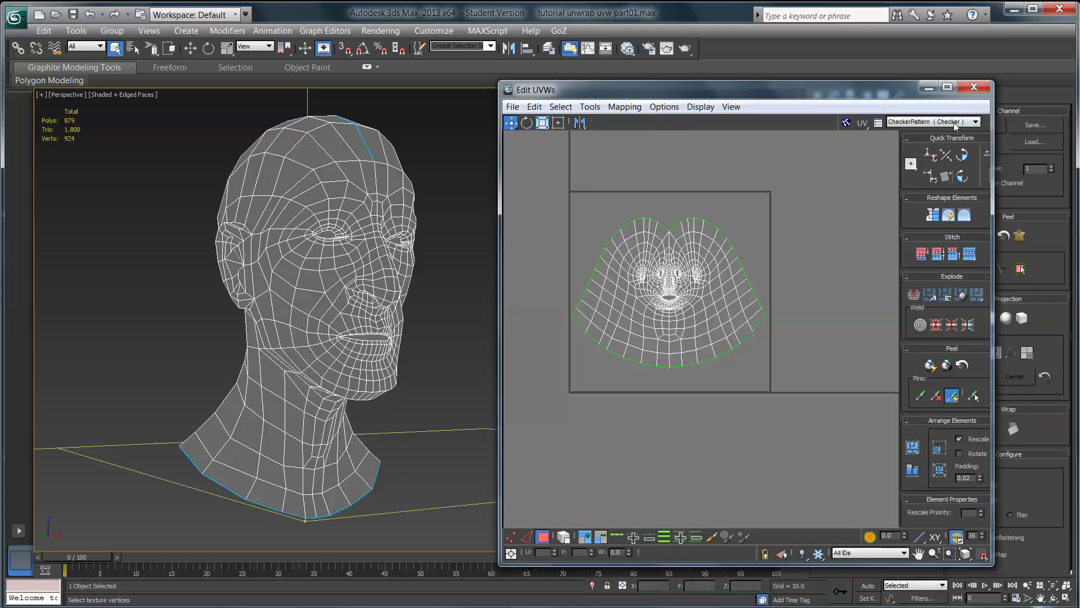
Display the CheckerPattern (Checker) texture on the head, hide edged faces with F4, and orbit to inspect.
click(916, 122)
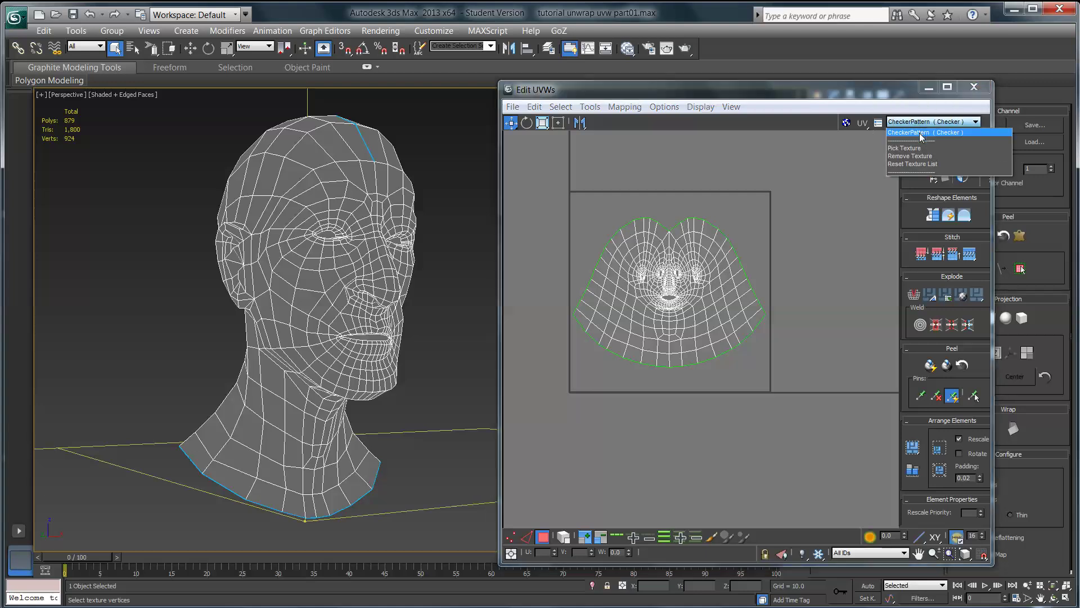
click(921, 135)
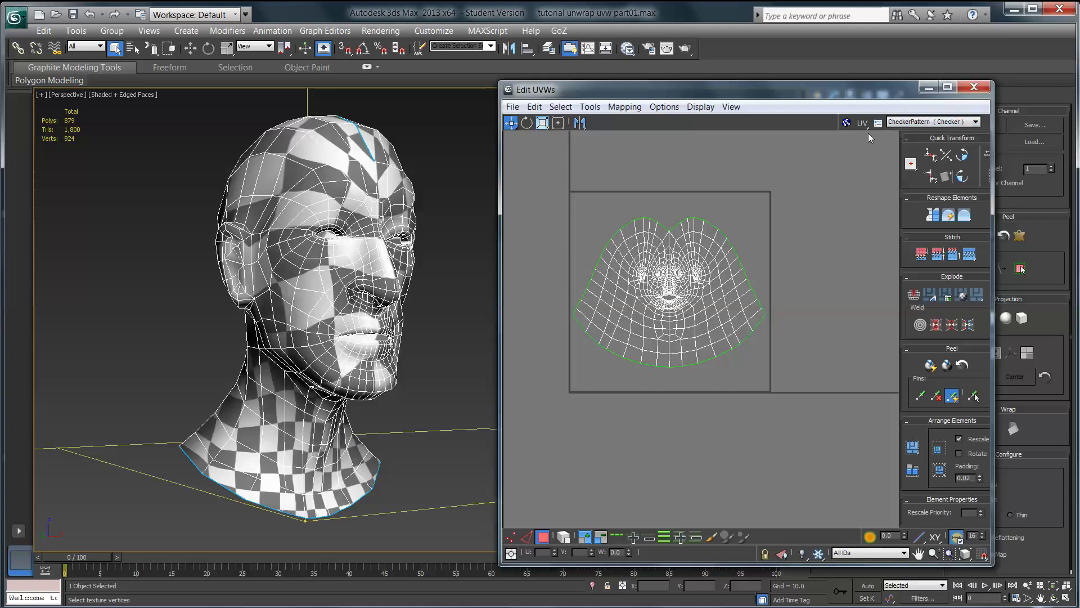
mouse_move(419, 294)
alt+middle_down()
mouse_move(500, 295)
mouse_move(459, 286)
mouse_move(418, 304)
mouse_move(451, 306)
mouse_move(436, 285)
mouse_move(422, 304)
alt+middle_up()
key(F4)
scroll(421, 307, up, 4)
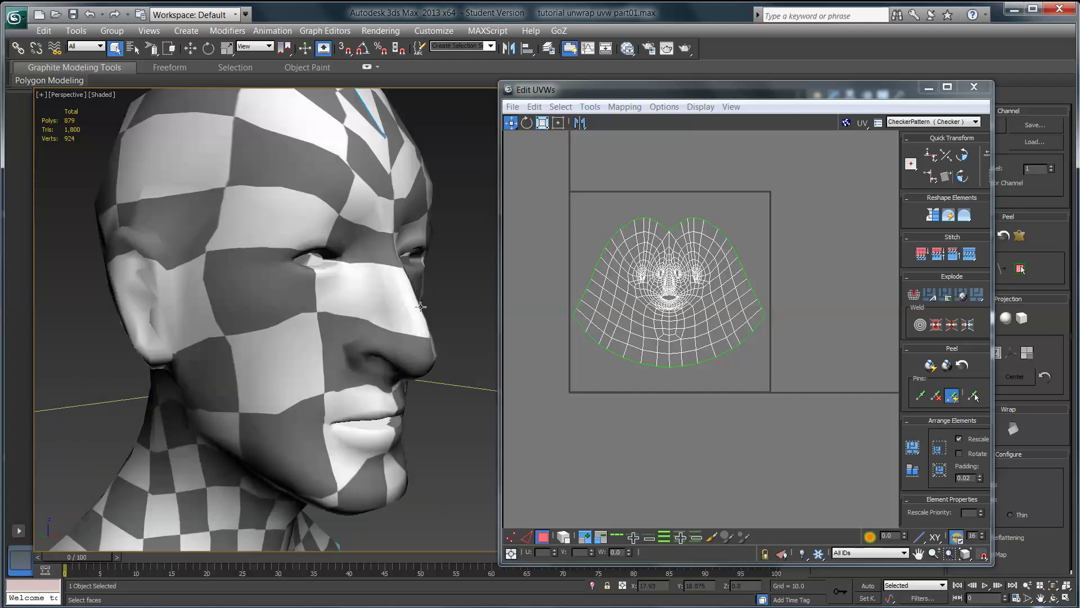
scroll(424, 380, down, 4)
alt+middle_drag(423, 380, 389, 142)
scroll(377, 434, up, 3)
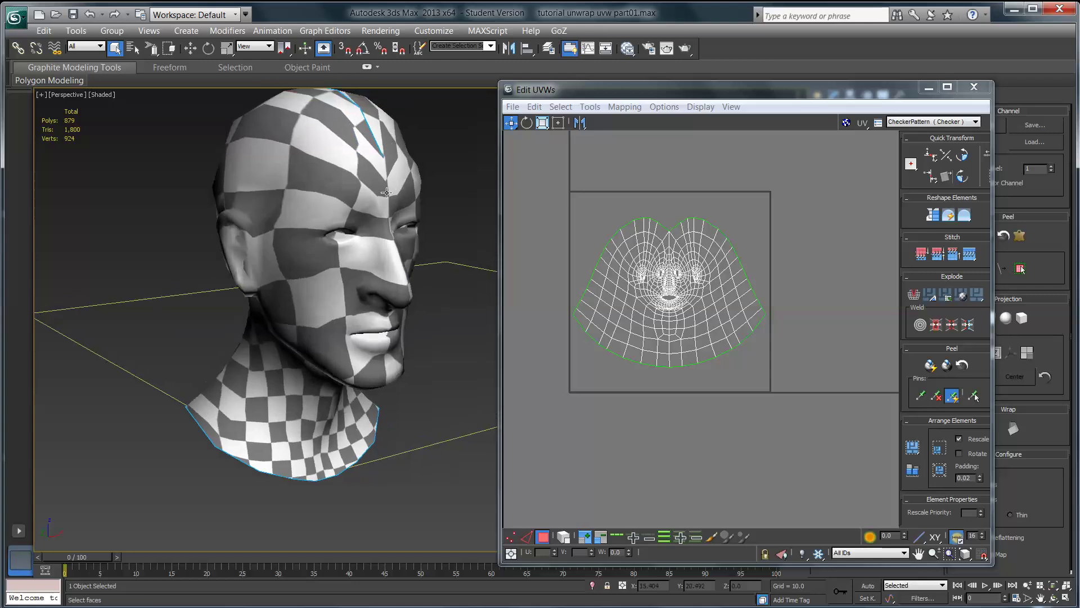
mouse_move(447, 310)
alt+middle_down()
mouse_move(426, 311)
mouse_move(433, 295)
alt+middle_up()
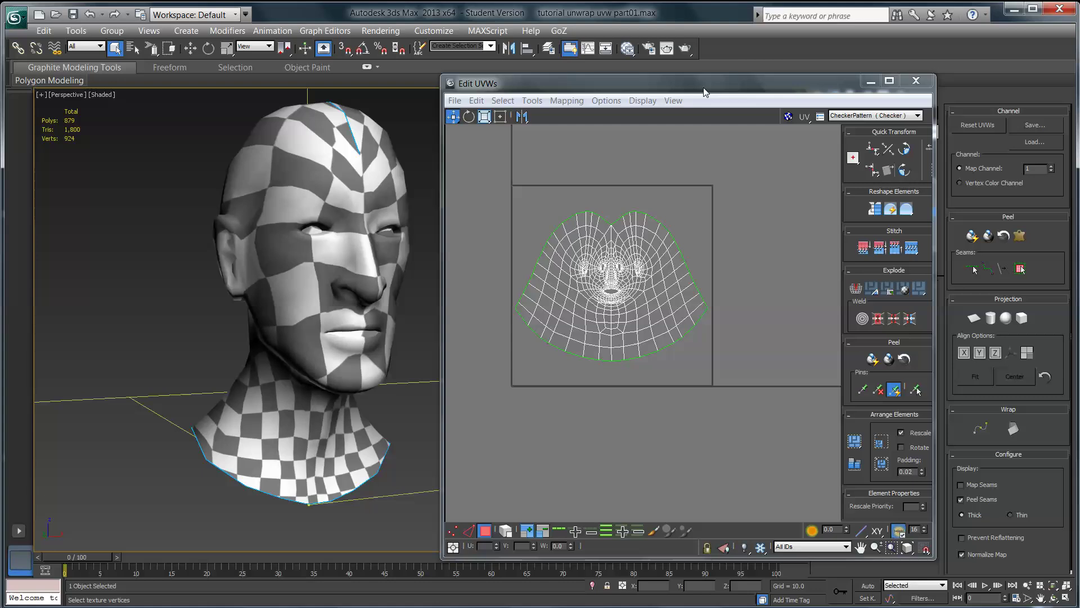
Select all face UV vertices and open the Relax Tool from the Tools menu.
drag(705, 92, 727, 73)
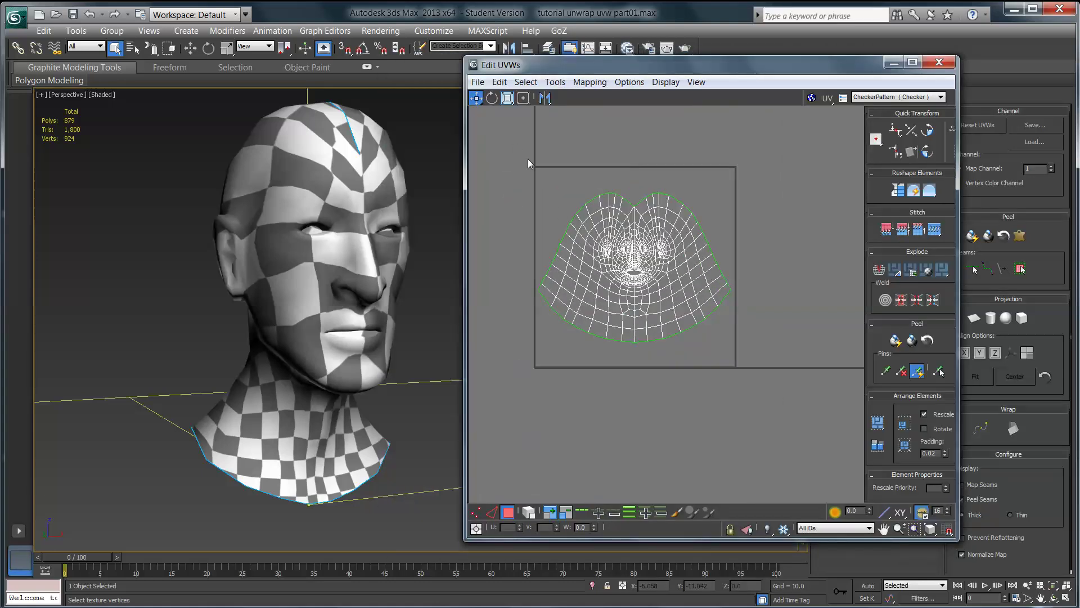
drag(527, 159, 741, 377)
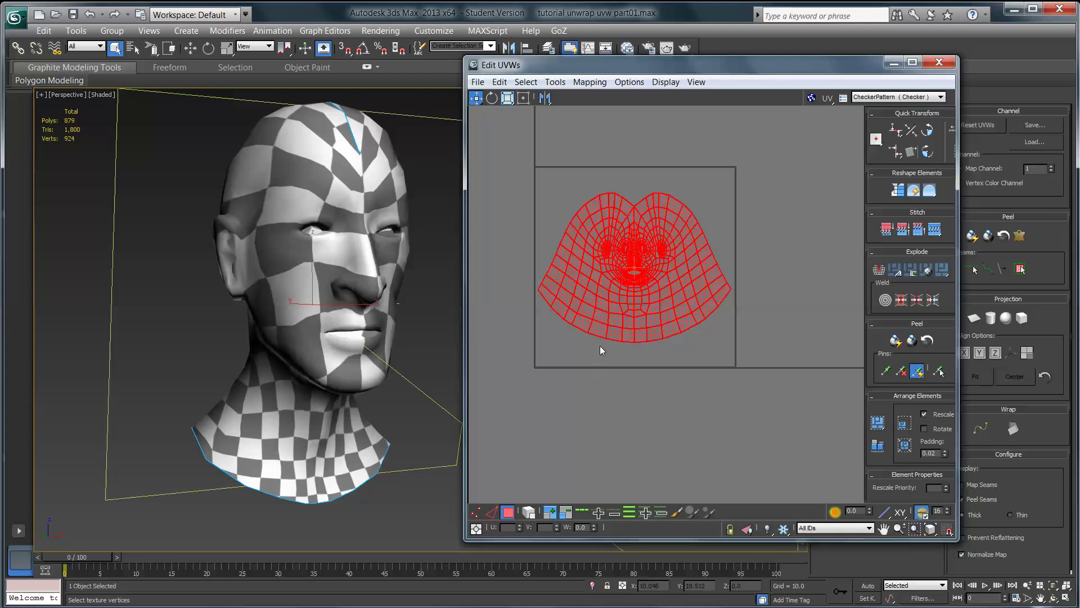
click(556, 83)
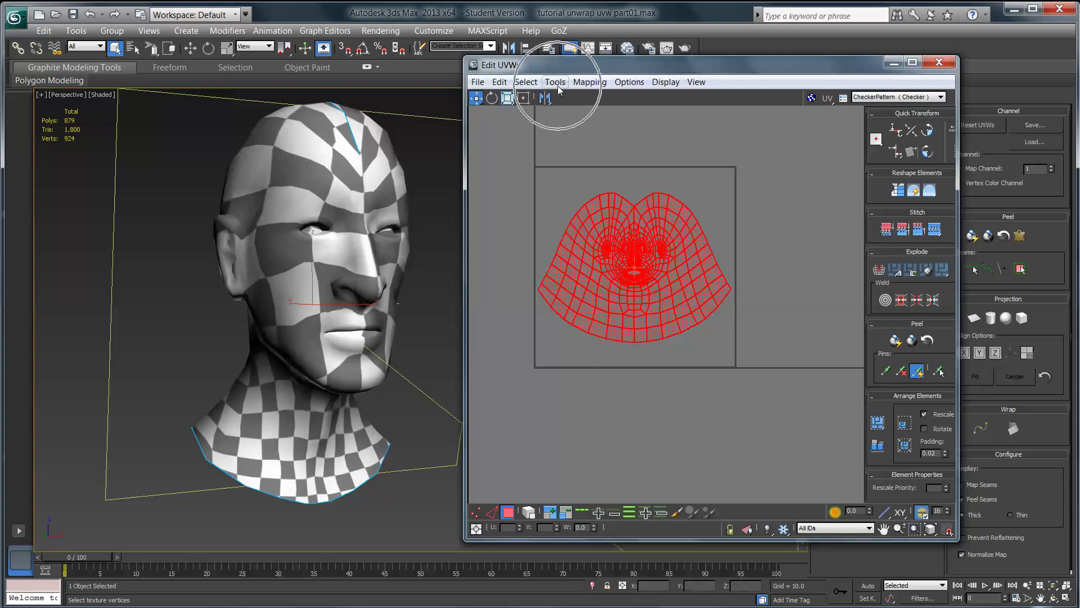
click(558, 87)
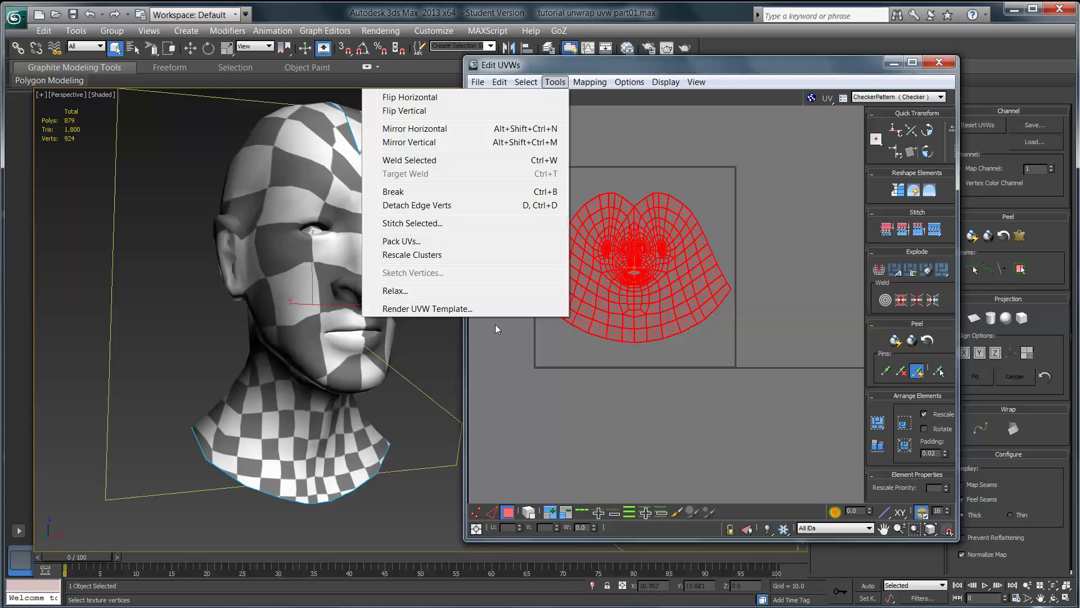
click(495, 294)
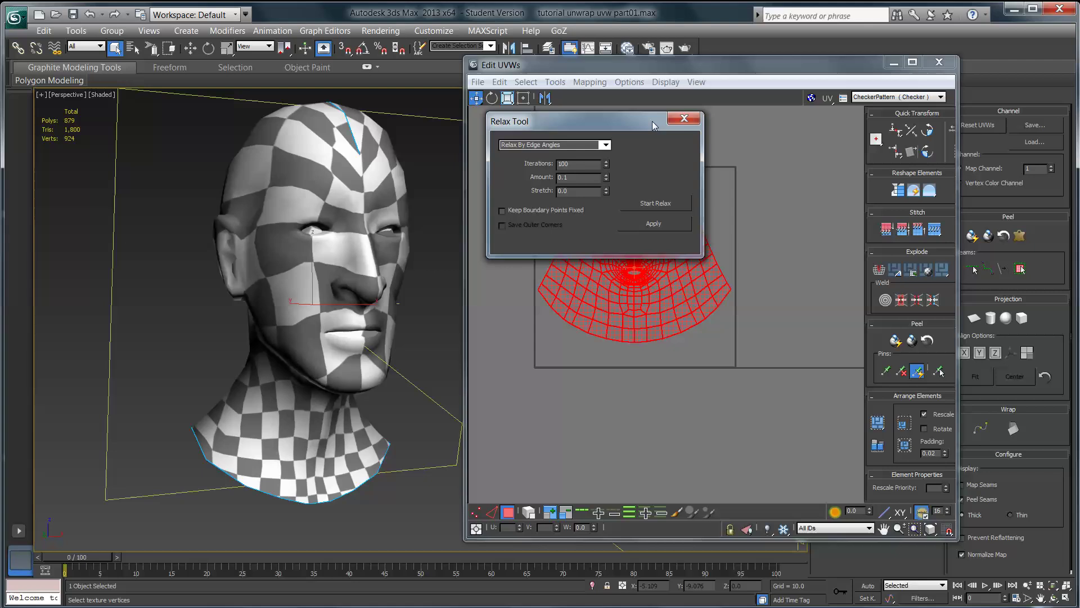
Set the Relax Tool to Relax By Face Angles with Amount 1.0.
drag(577, 122, 189, 92)
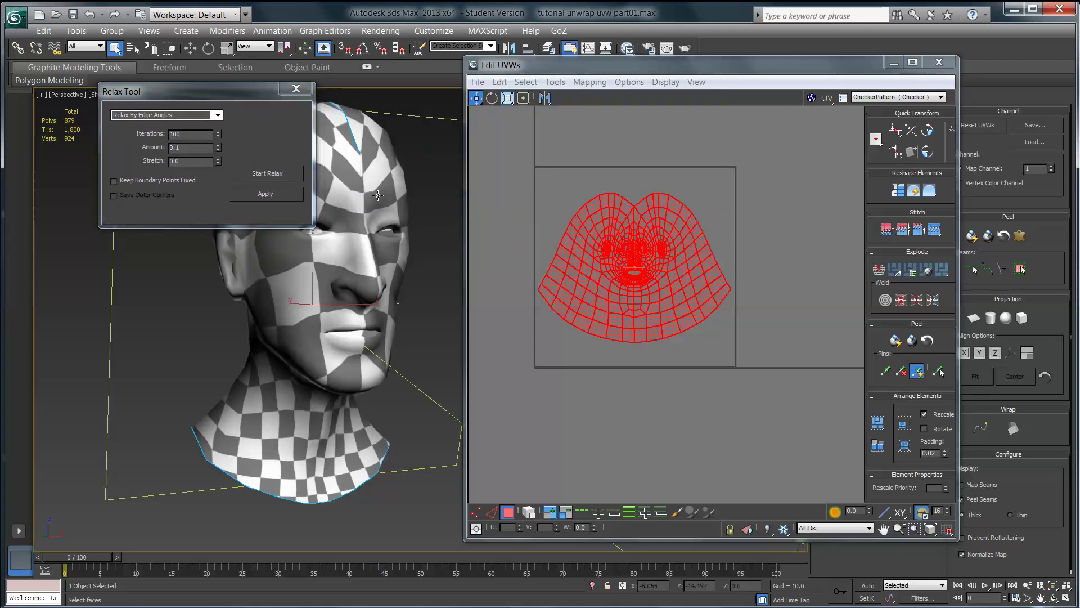
alt+middle_drag(378, 196, 403, 206)
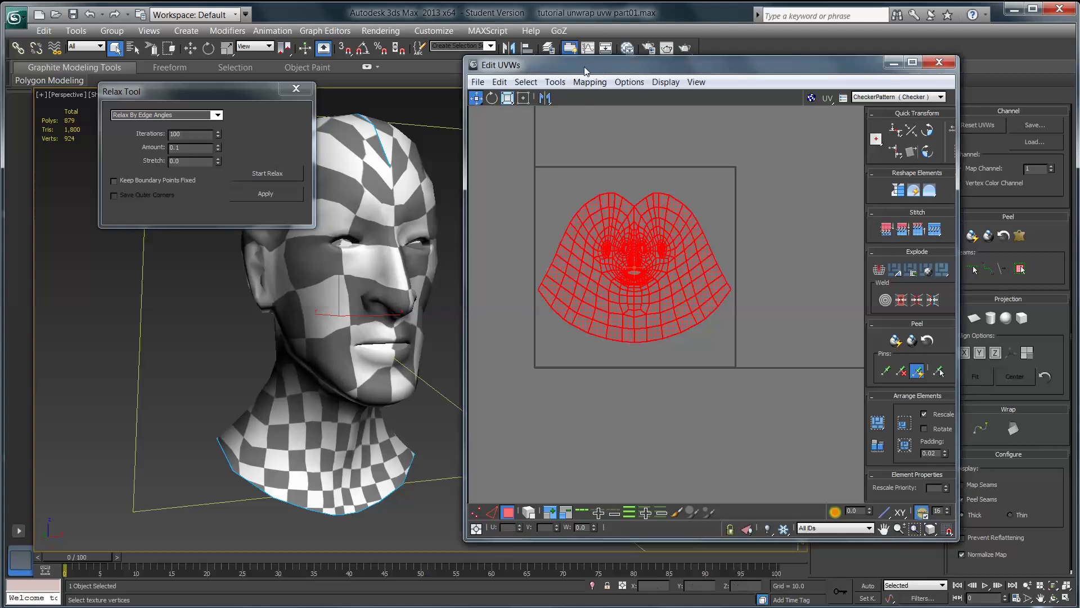
drag(587, 66, 604, 76)
alt+middle_drag(425, 213, 394, 208)
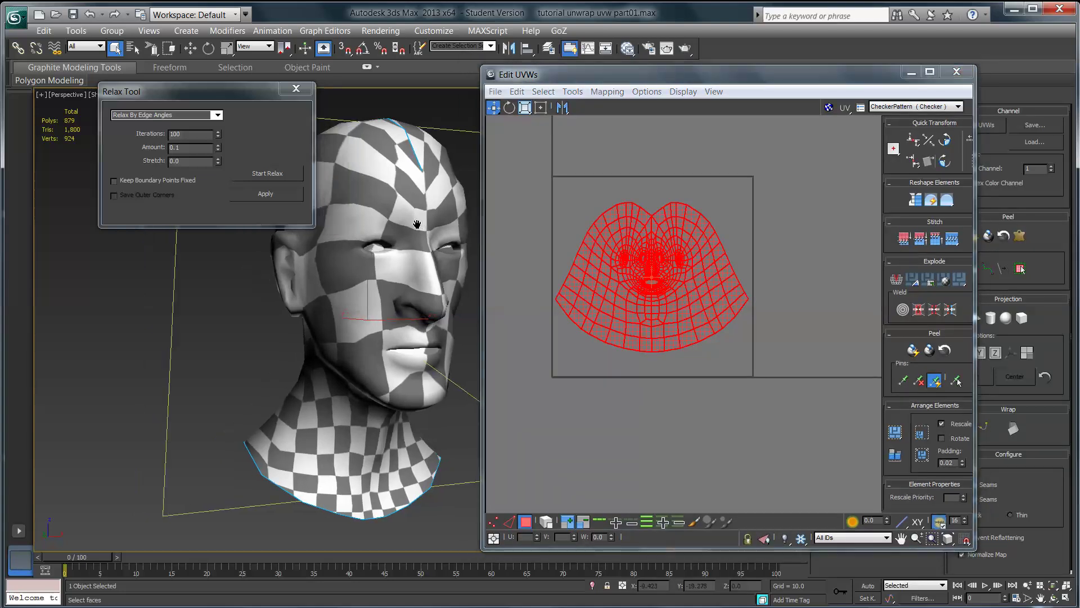
drag(238, 94, 196, 103)
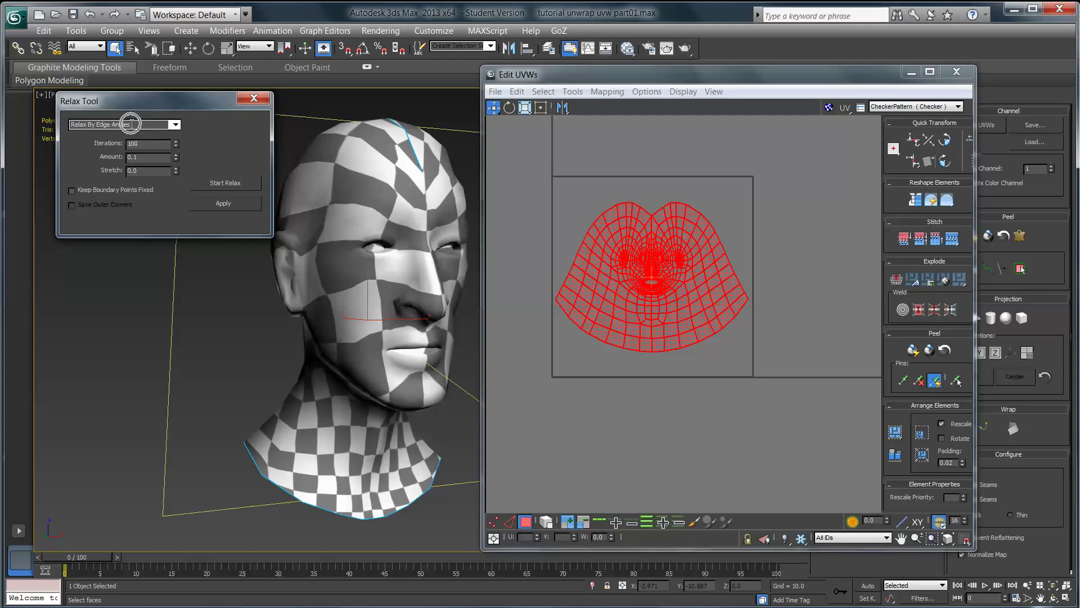
click(177, 126)
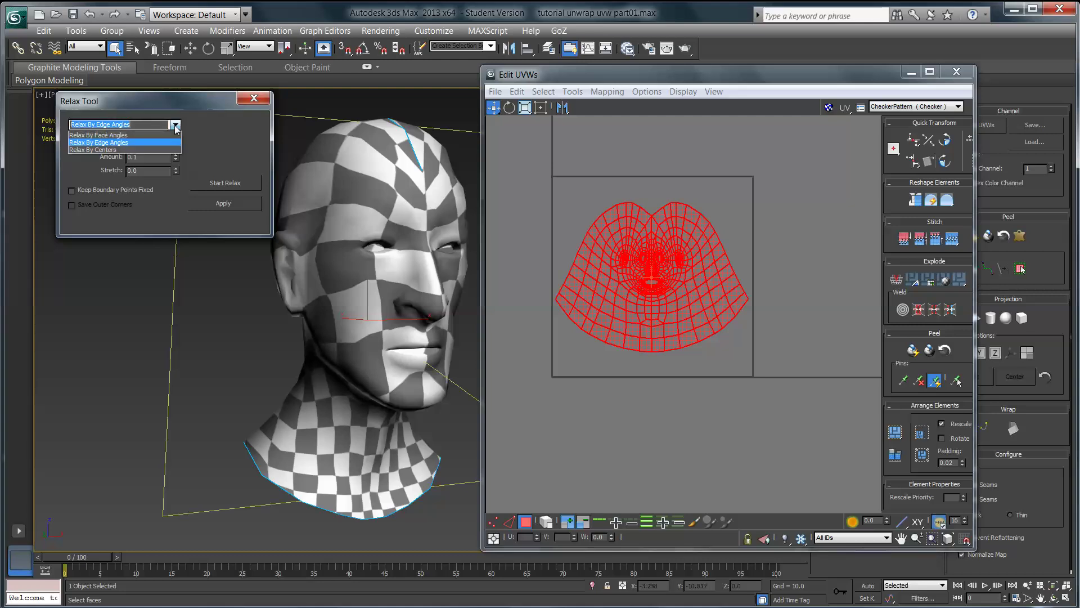
click(149, 133)
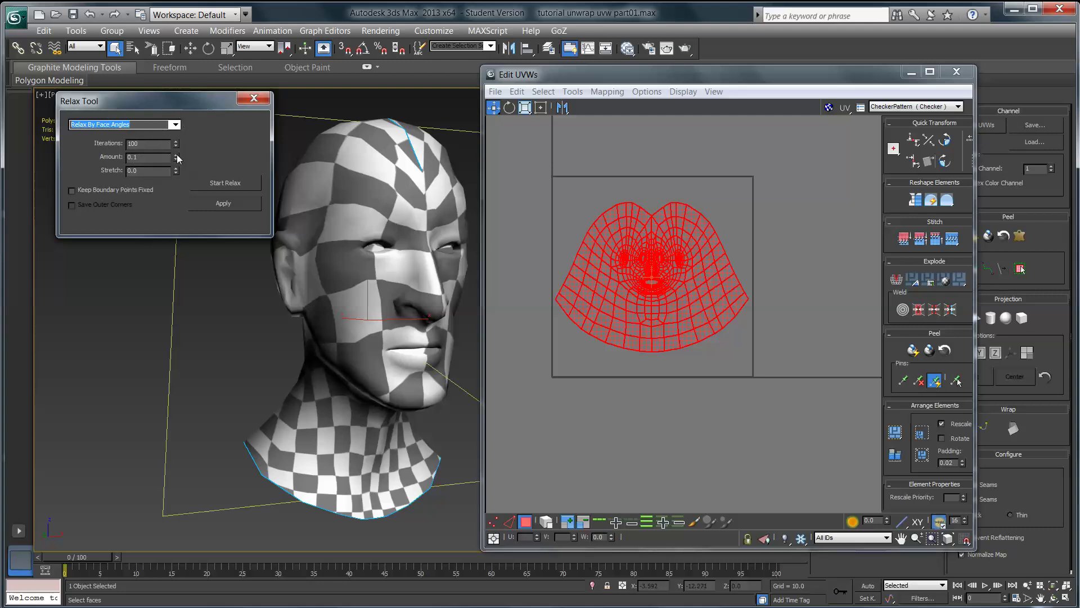
drag(176, 154, 186, 65)
click(623, 321)
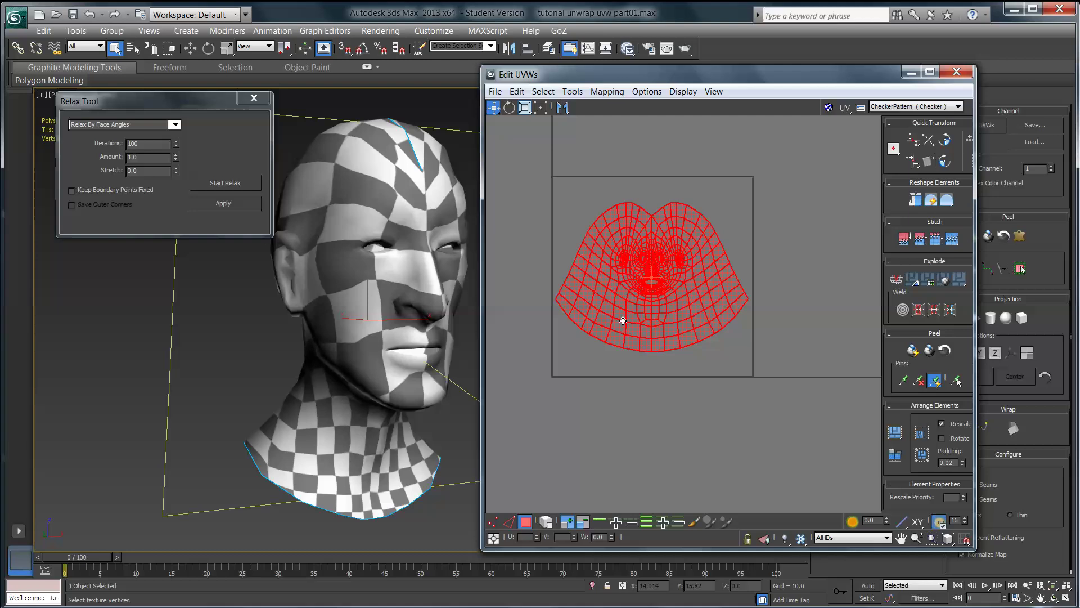
scroll(643, 301, up, 6)
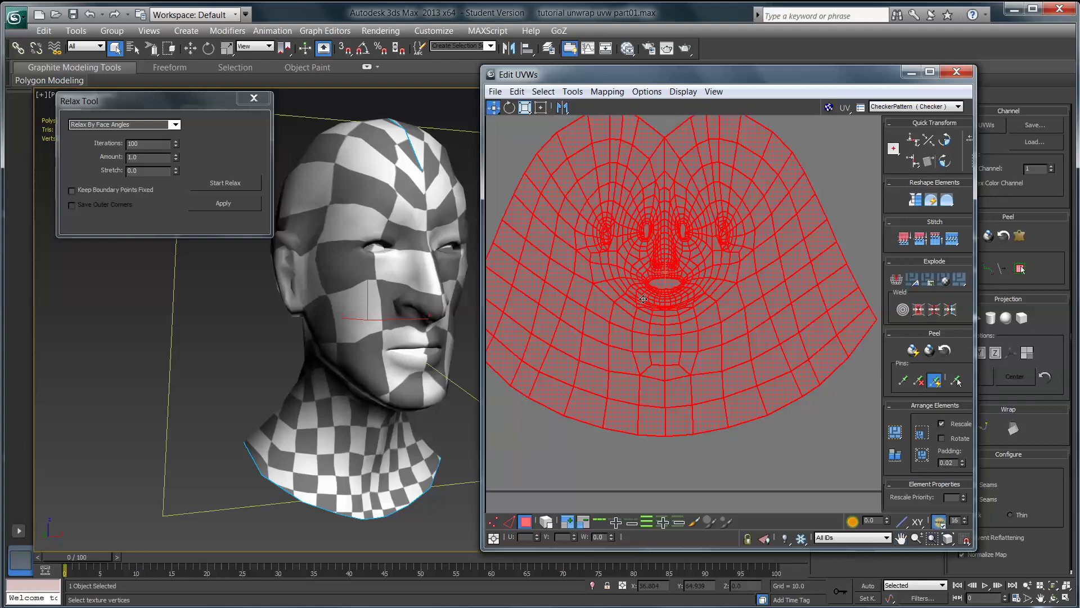
scroll(643, 299, up, 5)
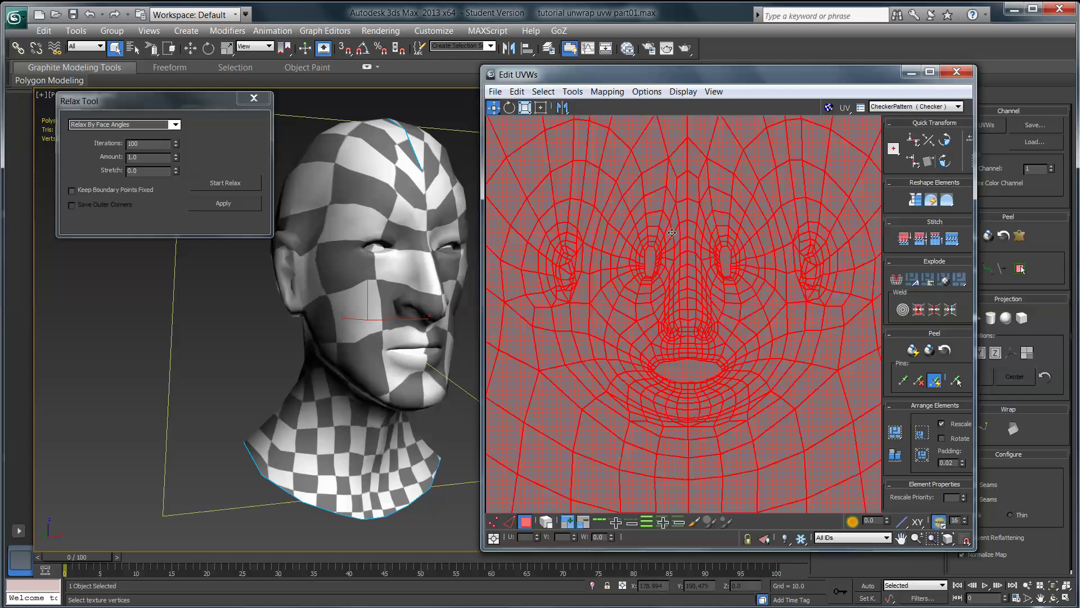
click(225, 184)
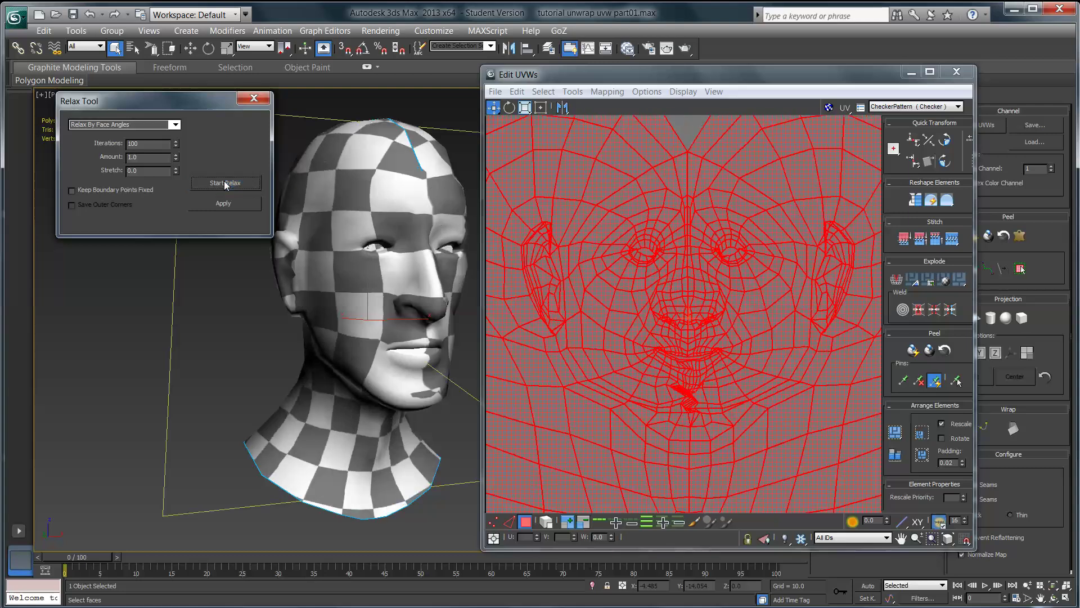
click(225, 184)
click(658, 400)
scroll(702, 405, up, 5)
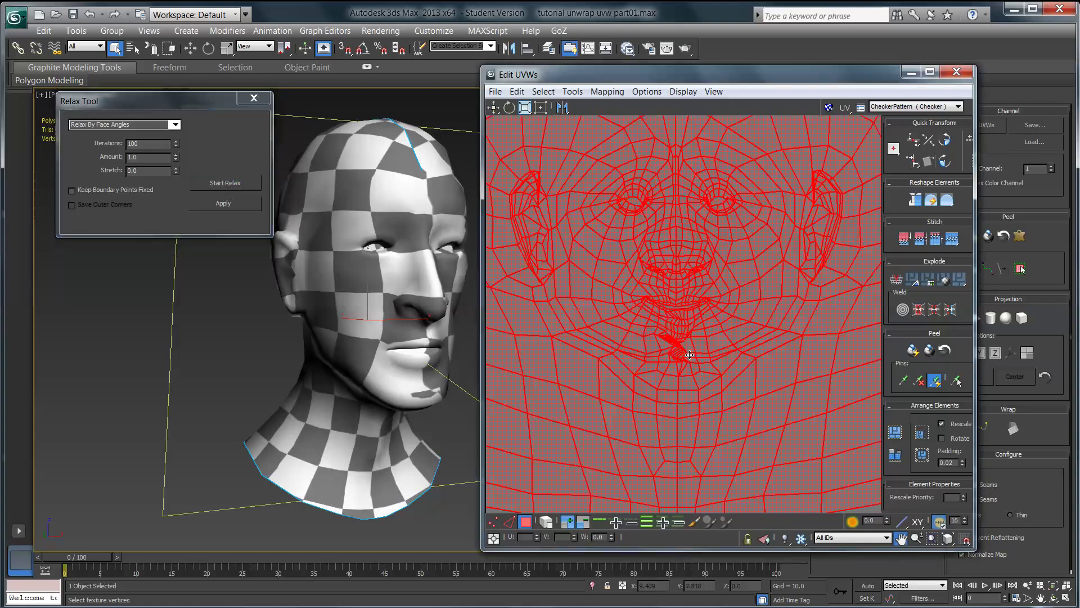
middle_drag(692, 325, 705, 475)
middle_drag(688, 350, 689, 369)
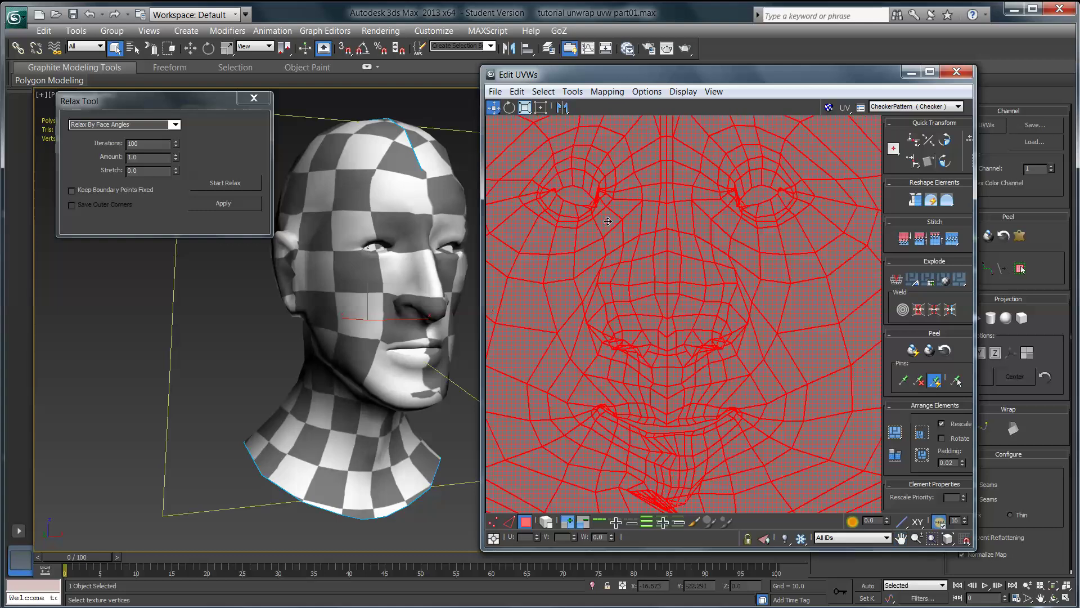
middle_drag(767, 323, 769, 333)
scroll(769, 332, down, 4)
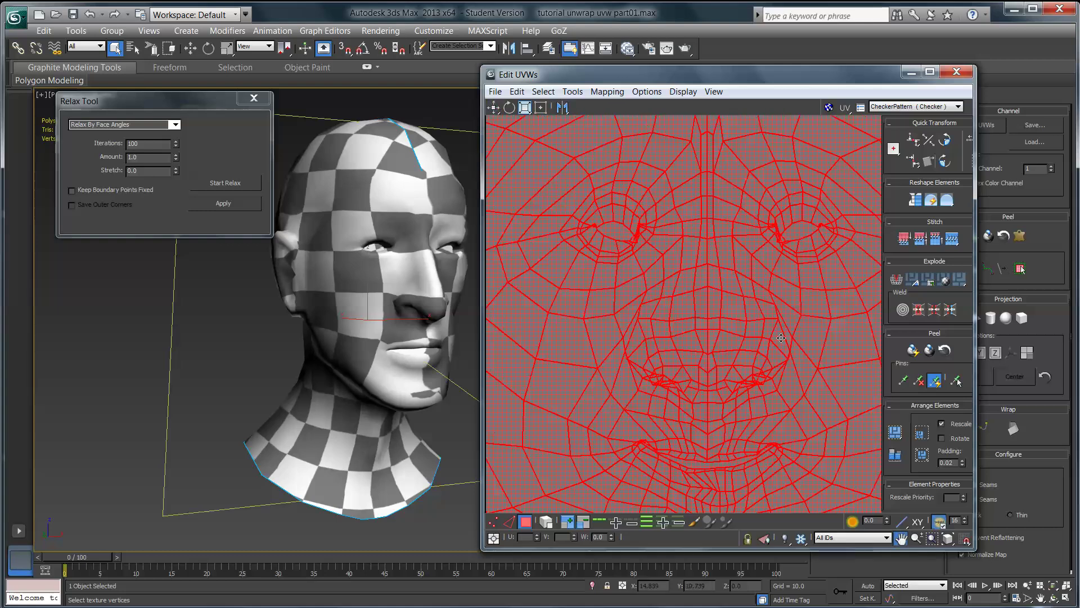
scroll(755, 321, down, 3)
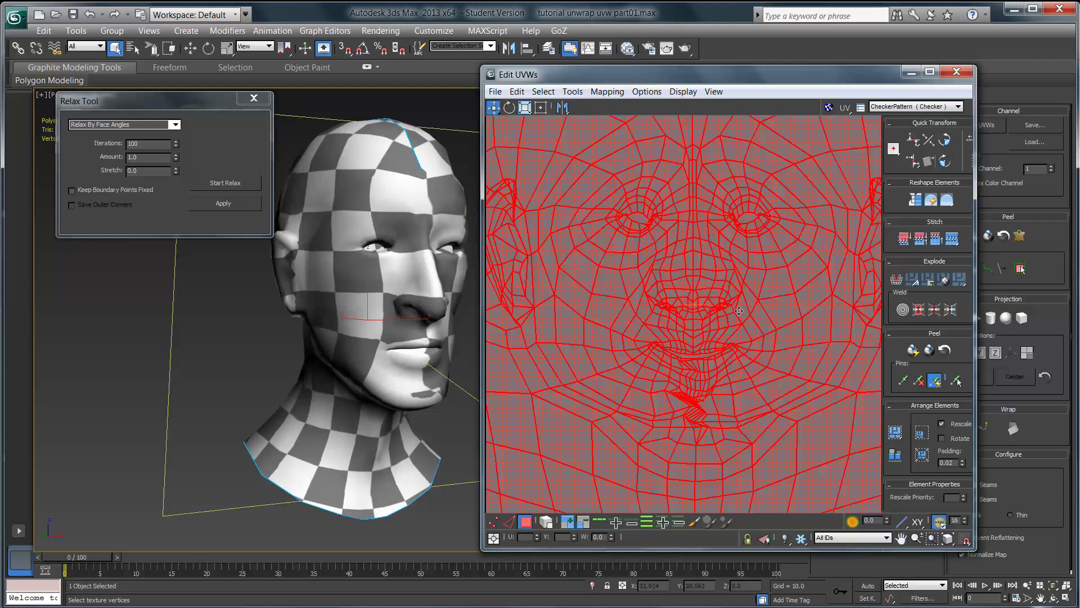
scroll(739, 310, down, 3)
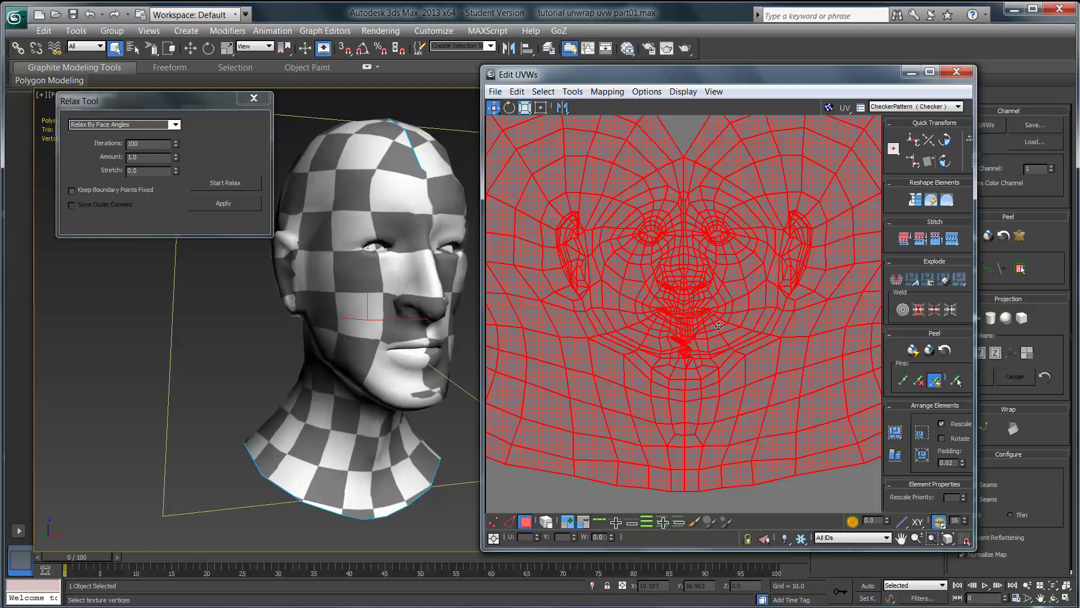
Change the relax Amount to 0.5 and run one brief Start/Stop relax pass.
double_click(147, 157)
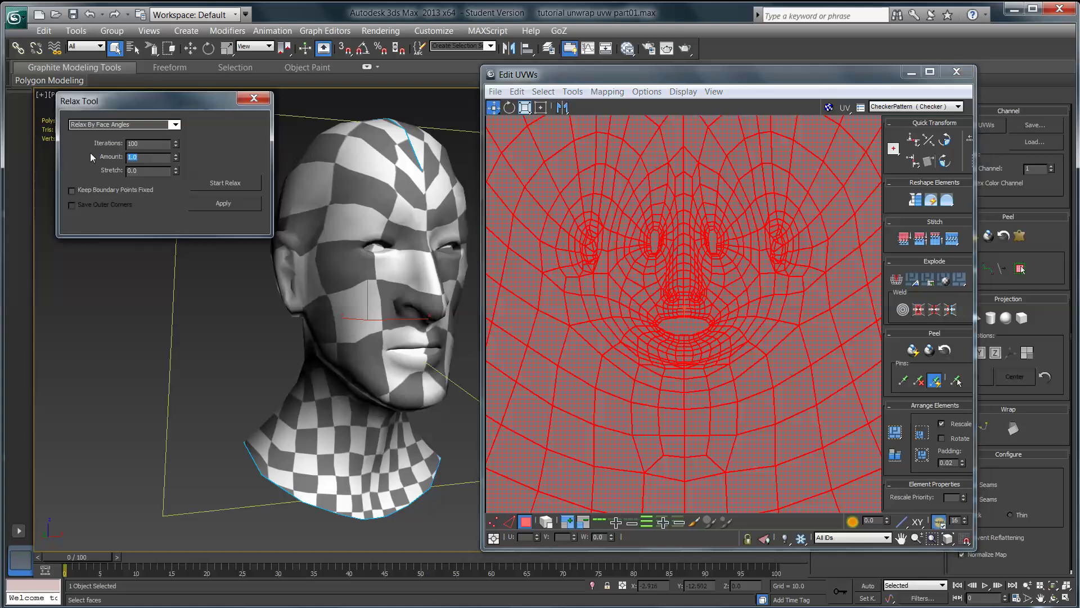
text(.5)
key(Return)
click(216, 184)
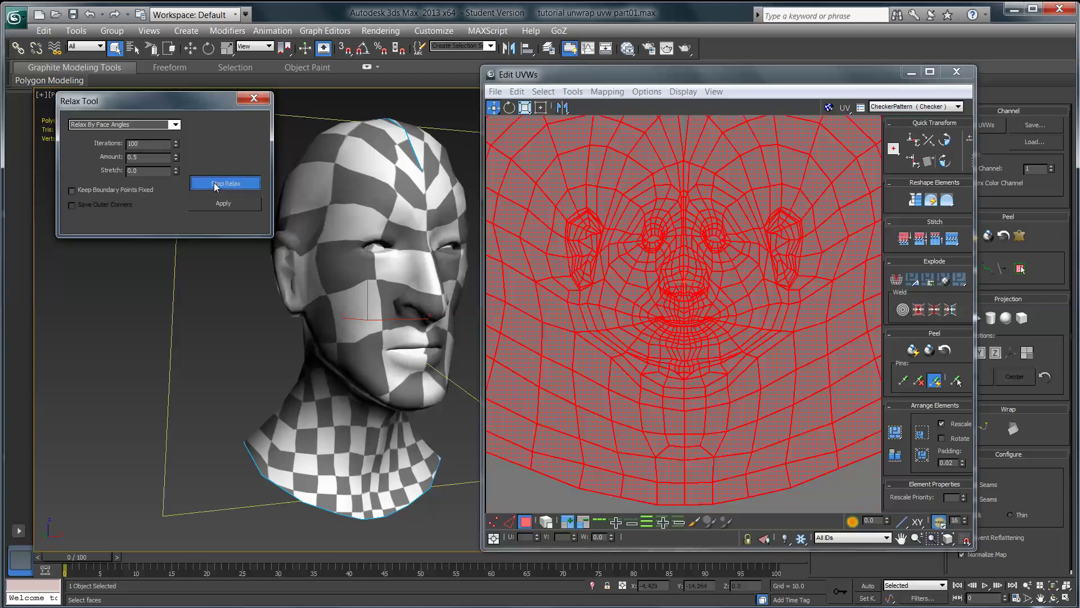
click(217, 184)
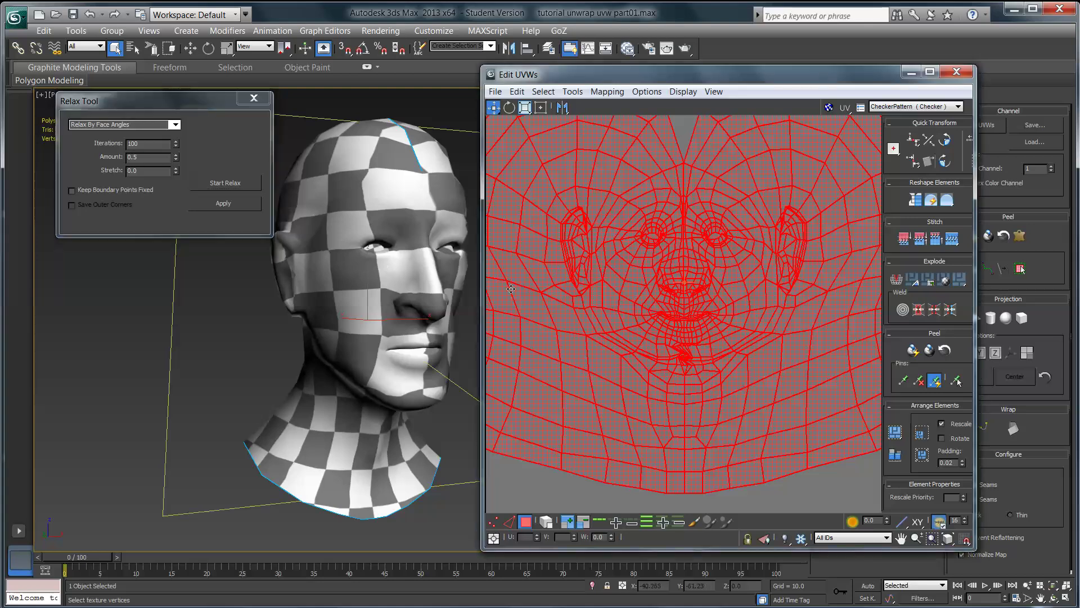
Check the head from several angles, then run one more brief relax pass at Amount 0.5.
alt+middle_drag(387, 299, 467, 303)
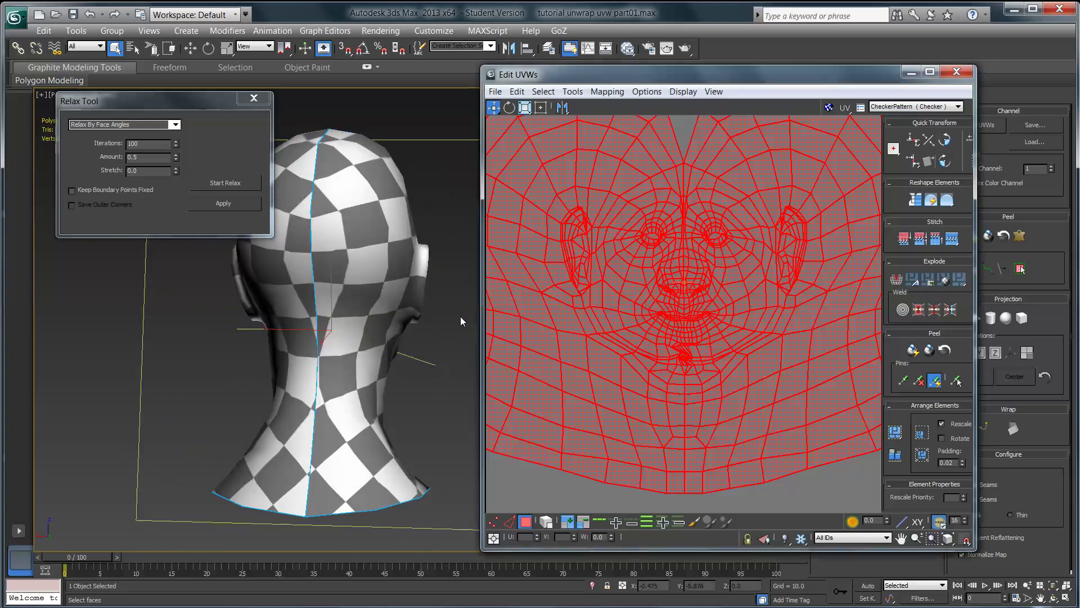
alt+middle_drag(436, 368, 388, 386)
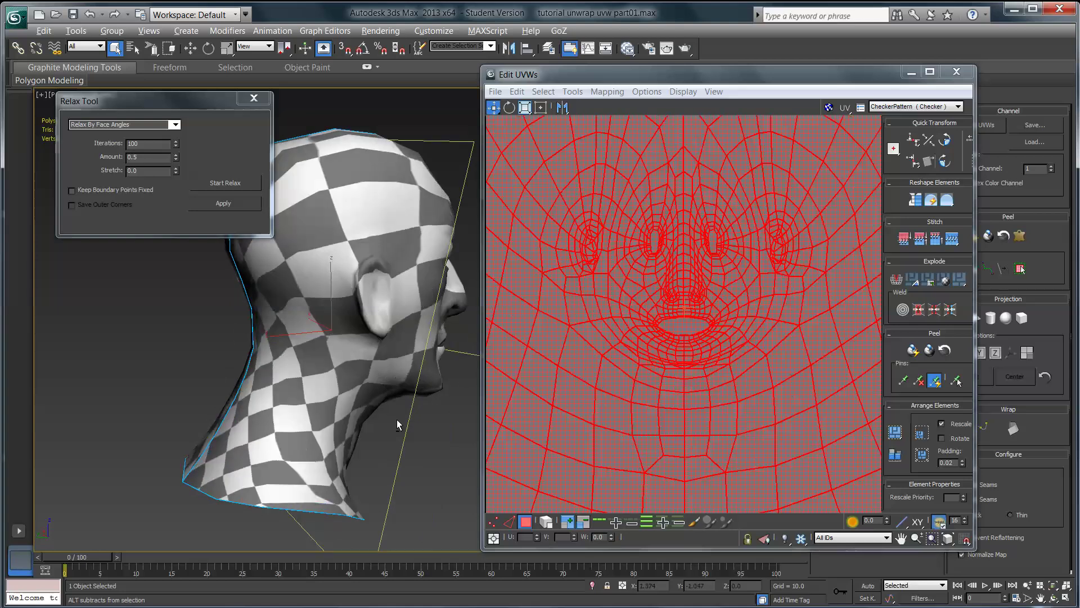
alt+middle_drag(397, 420, 299, 411)
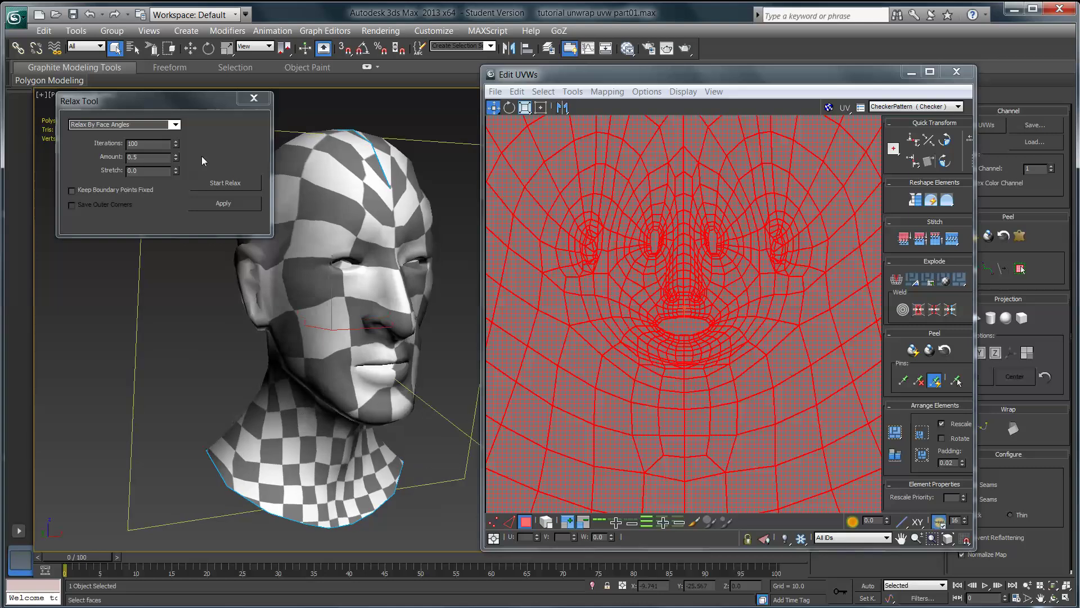
click(227, 185)
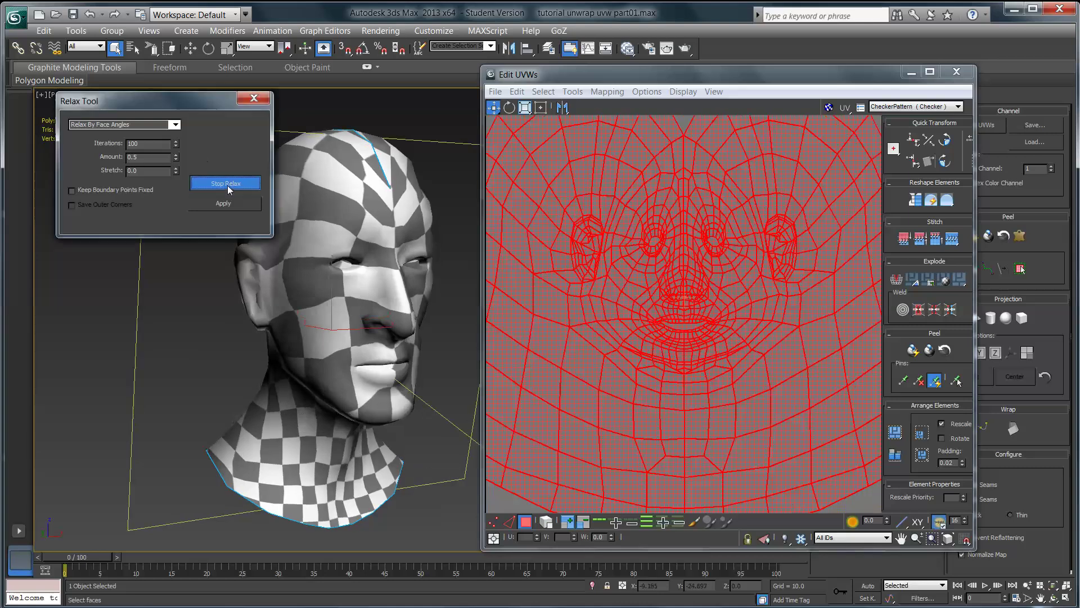
click(227, 185)
alt+middle_drag(345, 345, 369, 357)
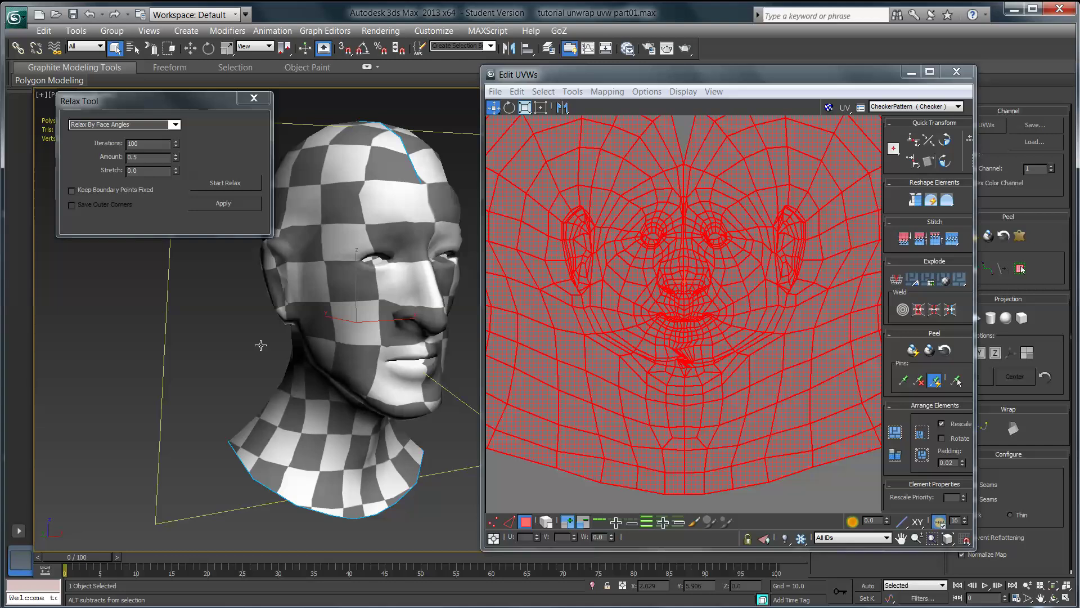